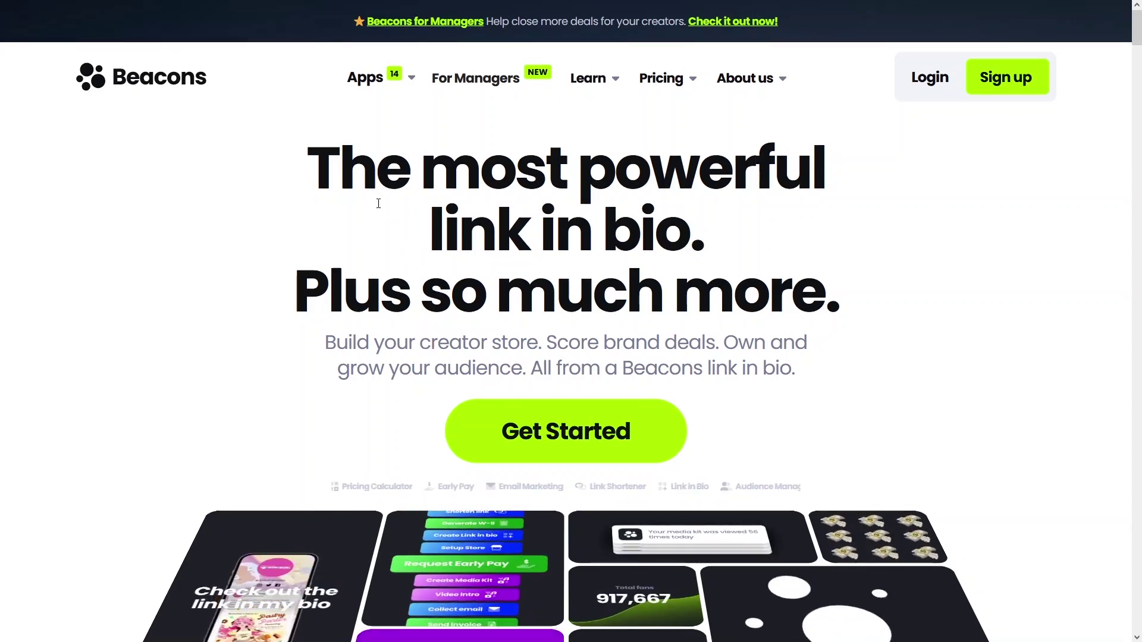
Log in with the saved credentials, fixing the rejected e-mail address and resubmitting
mouse_move(396, 87)
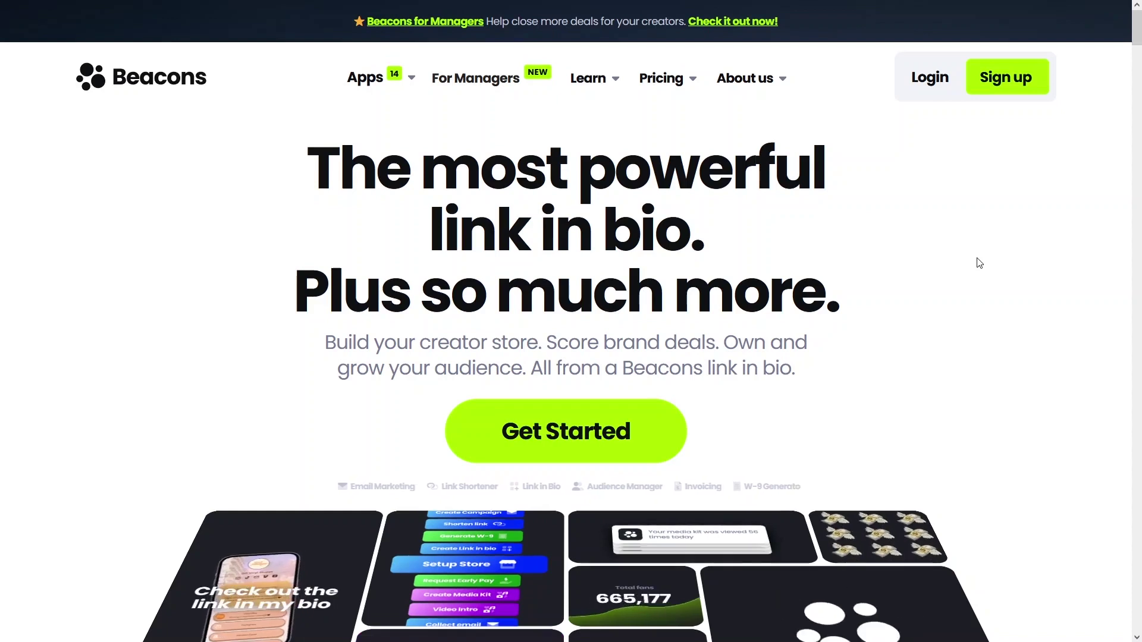
left_click(923, 89)
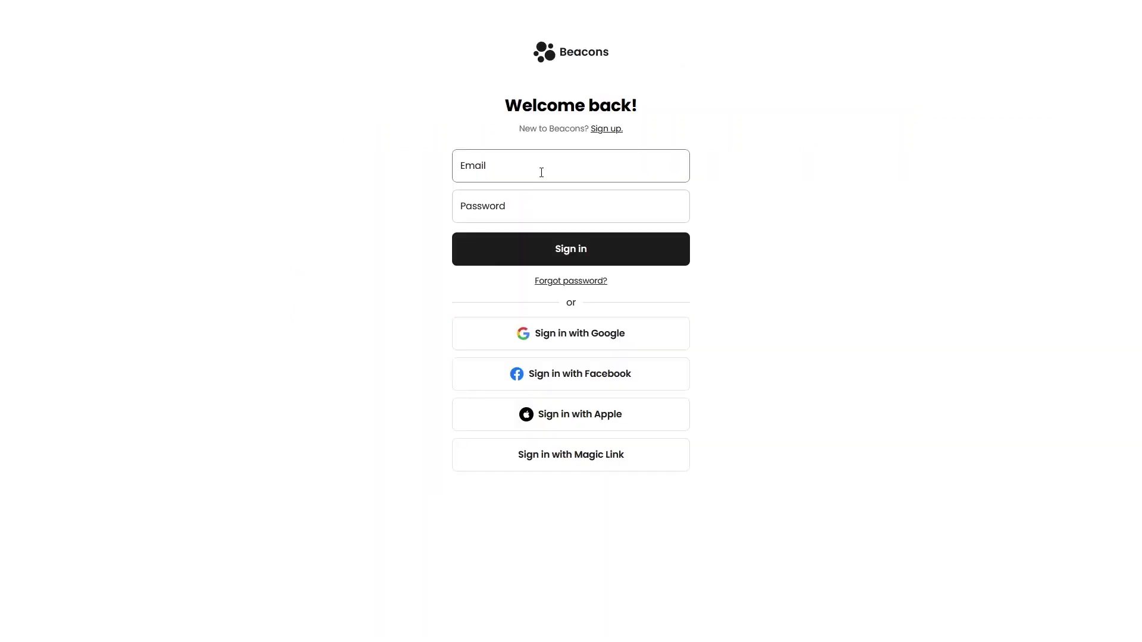
left_click(541, 172)
left_click(500, 202)
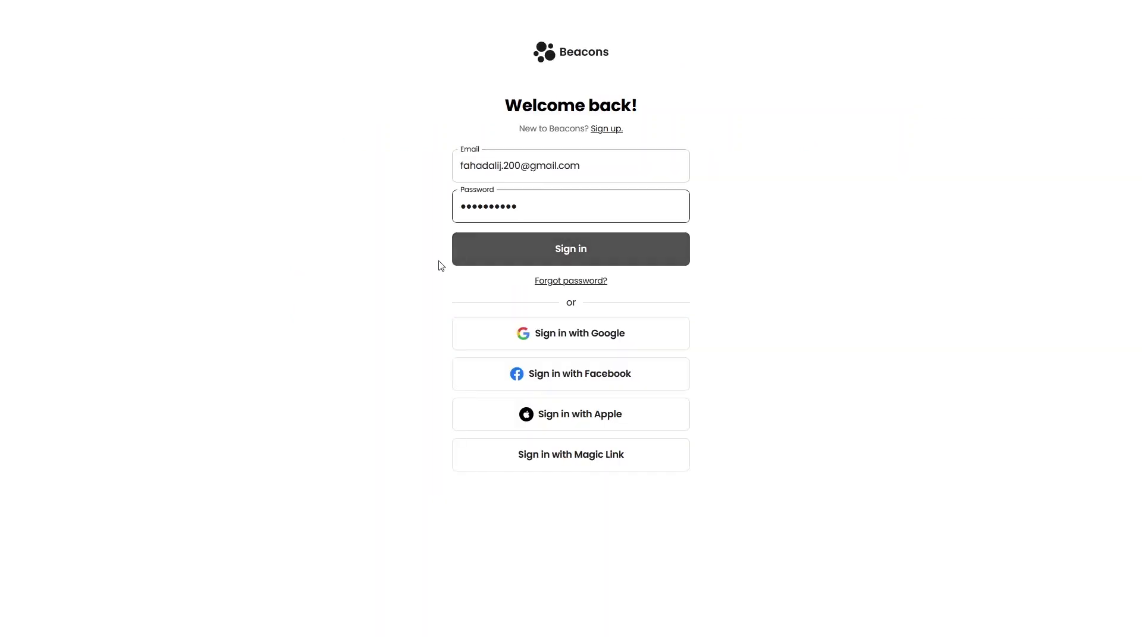
left_click(500, 251)
left_click_drag(600, 207, 417, 223)
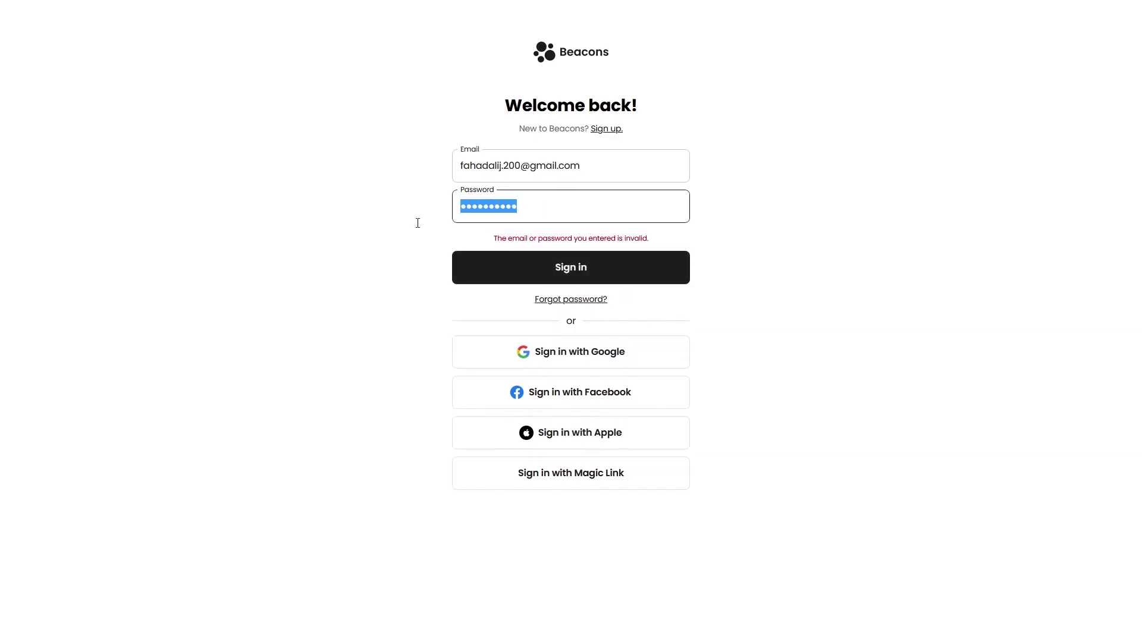
left_click(519, 164)
type("0")
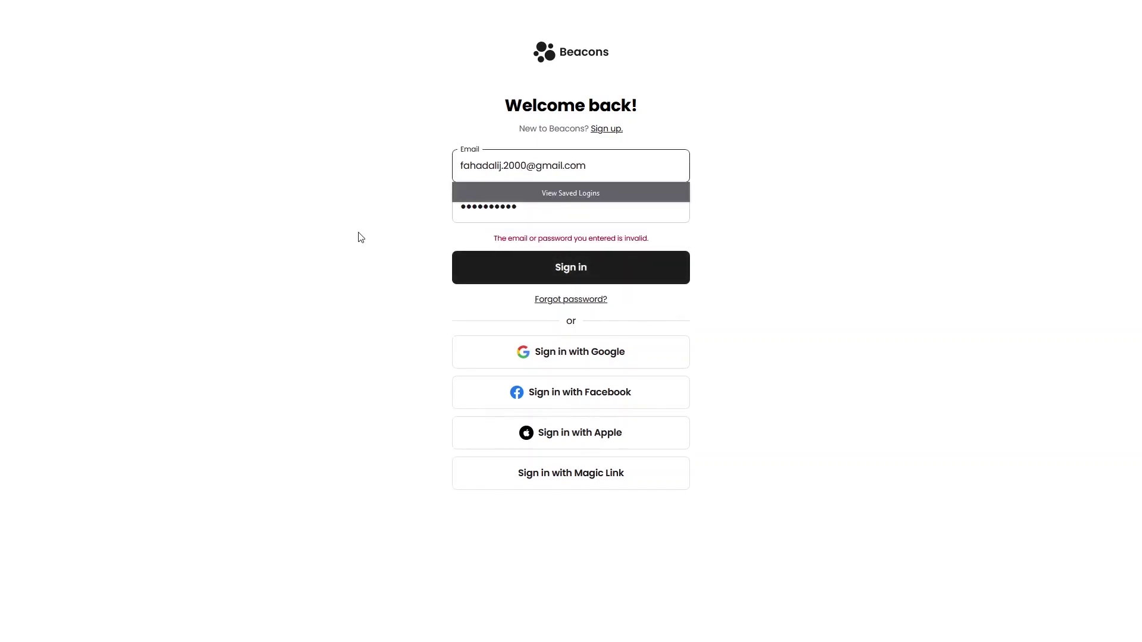
left_click(363, 238)
left_click(481, 271)
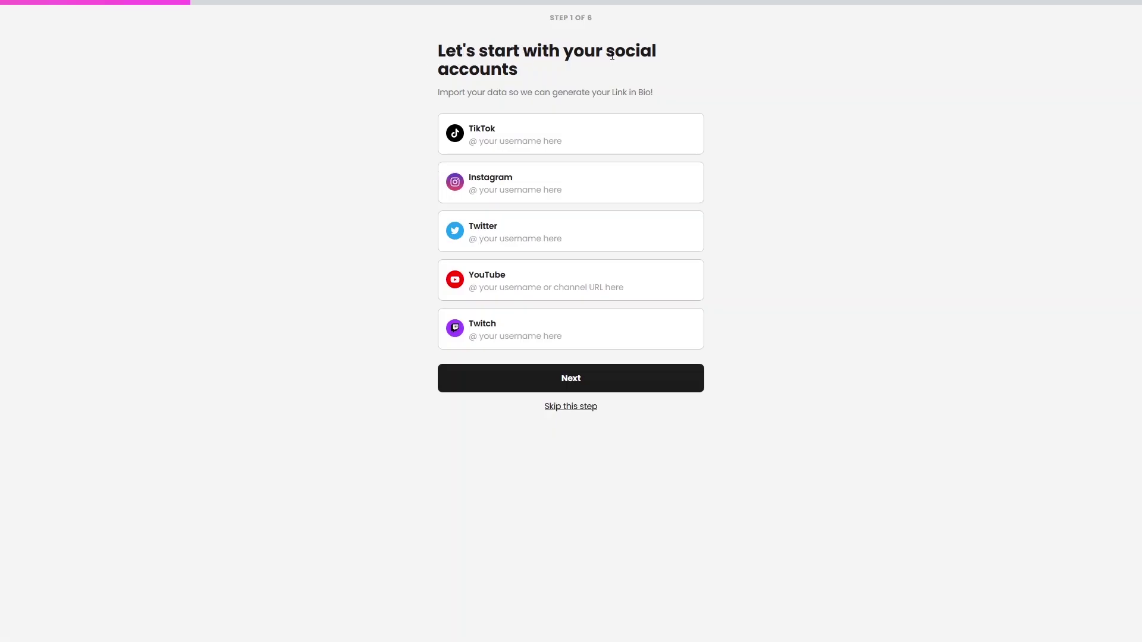
Enter the Instagram username and paste the YouTube channel handle, then proceed to step 2
left_click(545, 199)
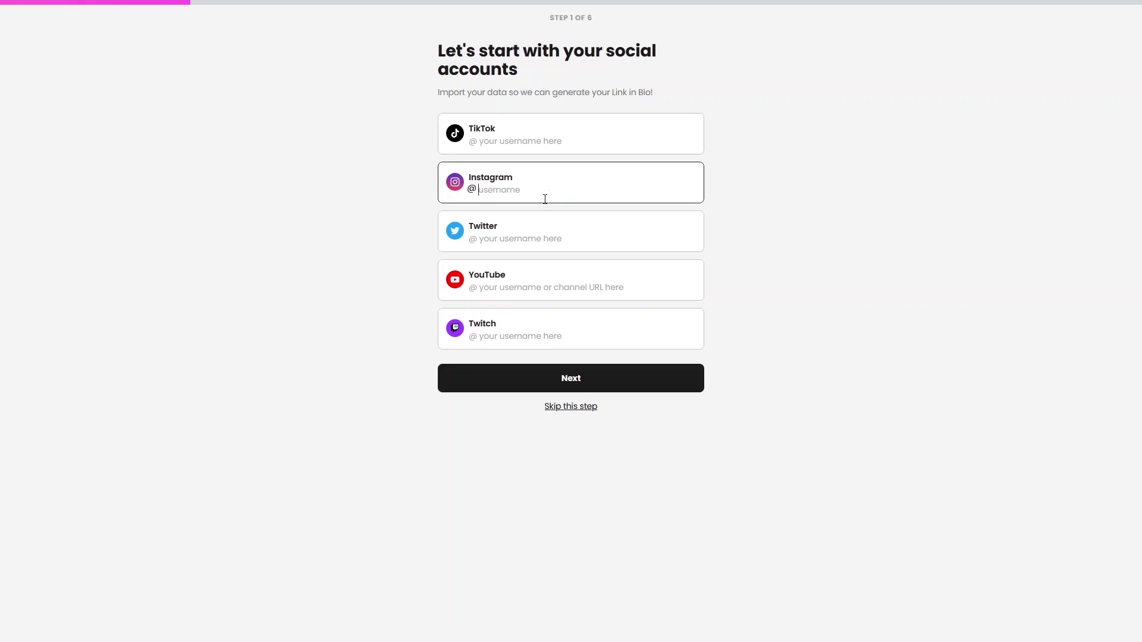
key("Tab")
key("Tab")
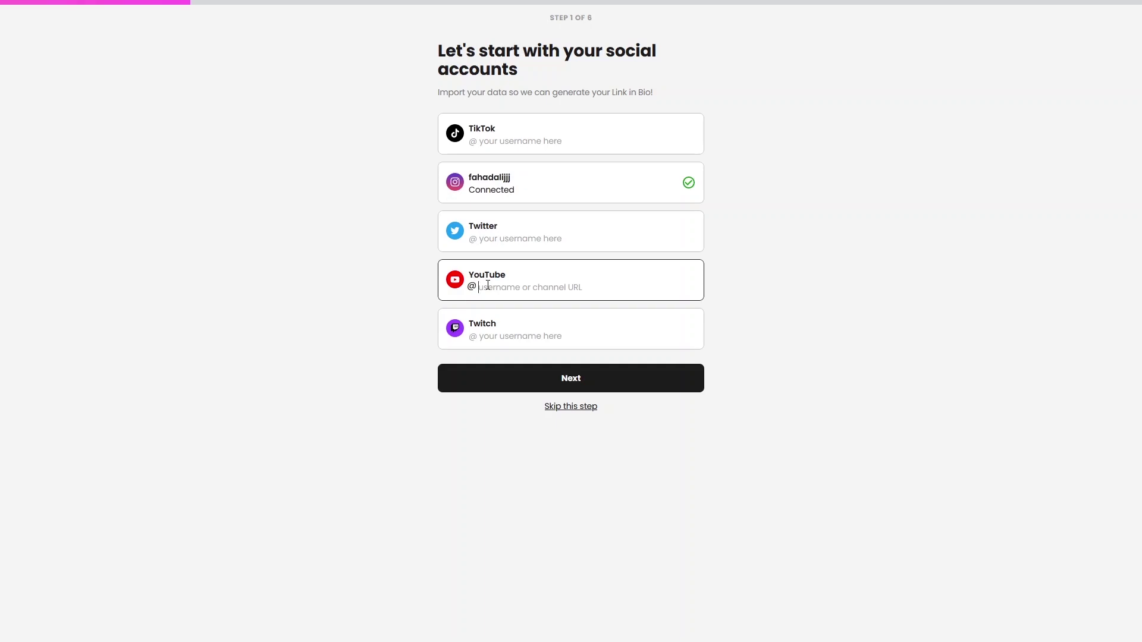
key("Tab")
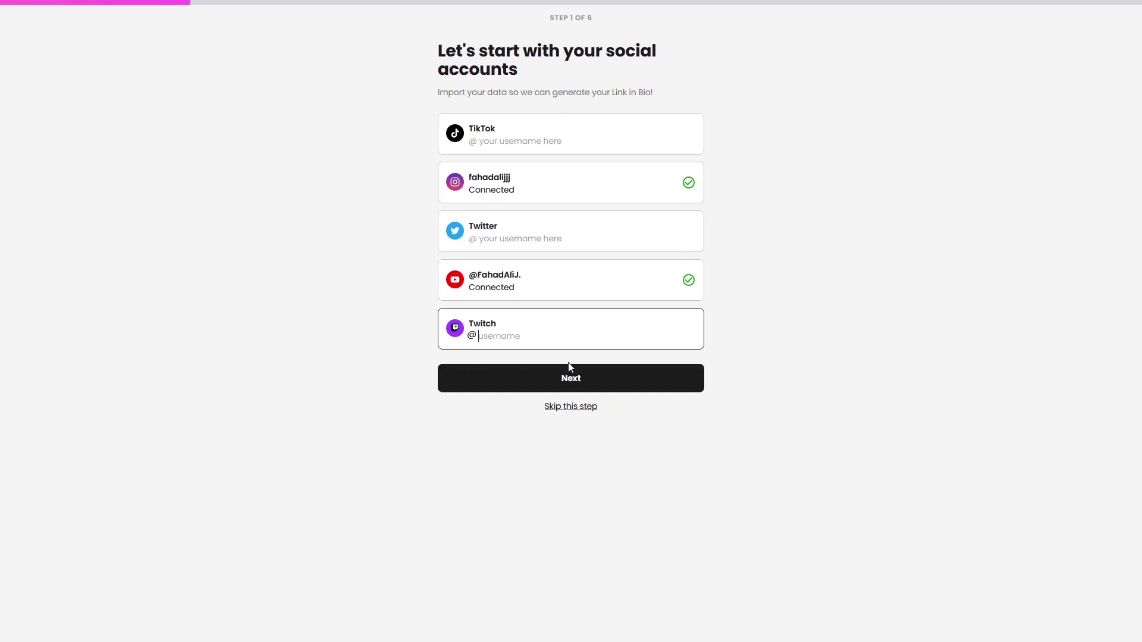
left_click(595, 387)
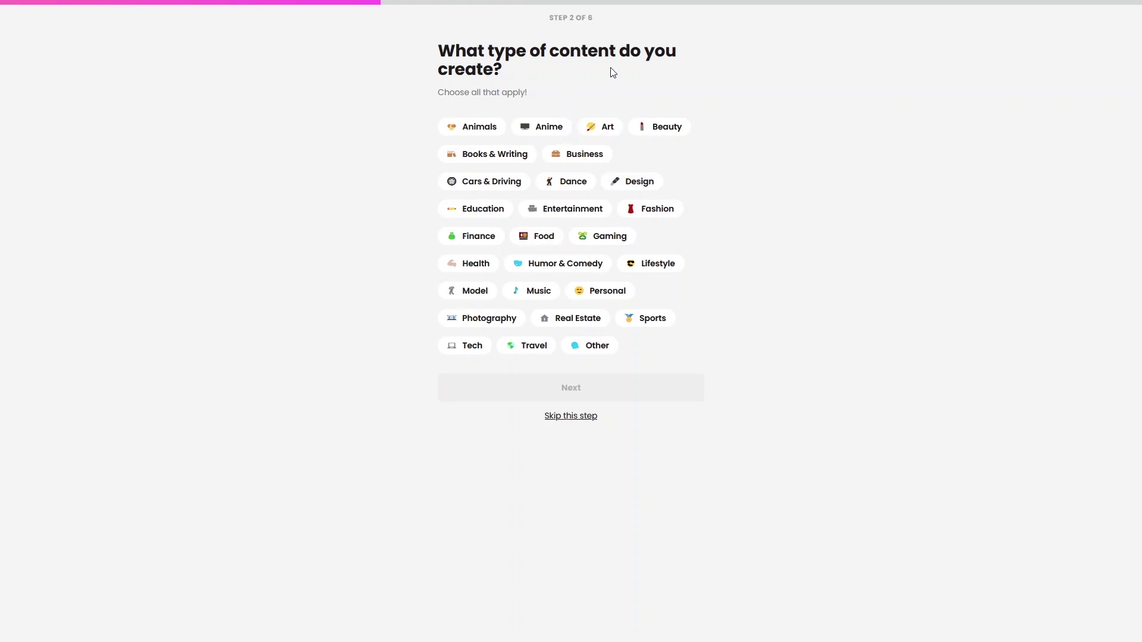
Select Education and Tech as content types, dropping Business and Finance, and proceed to step 3
left_click(476, 211)
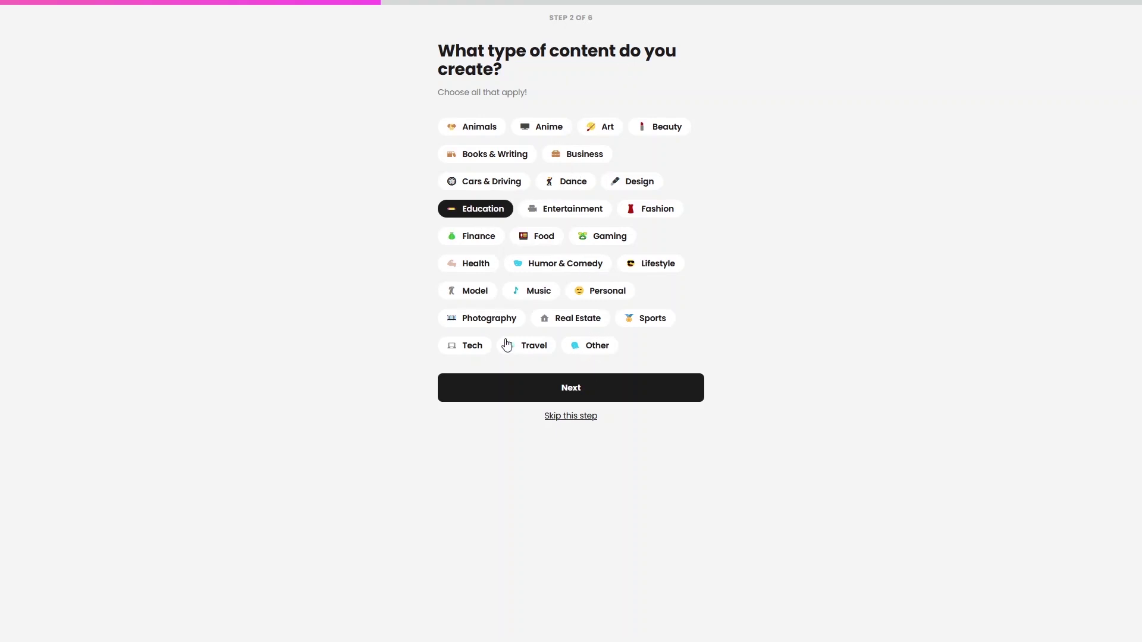
left_click(578, 161)
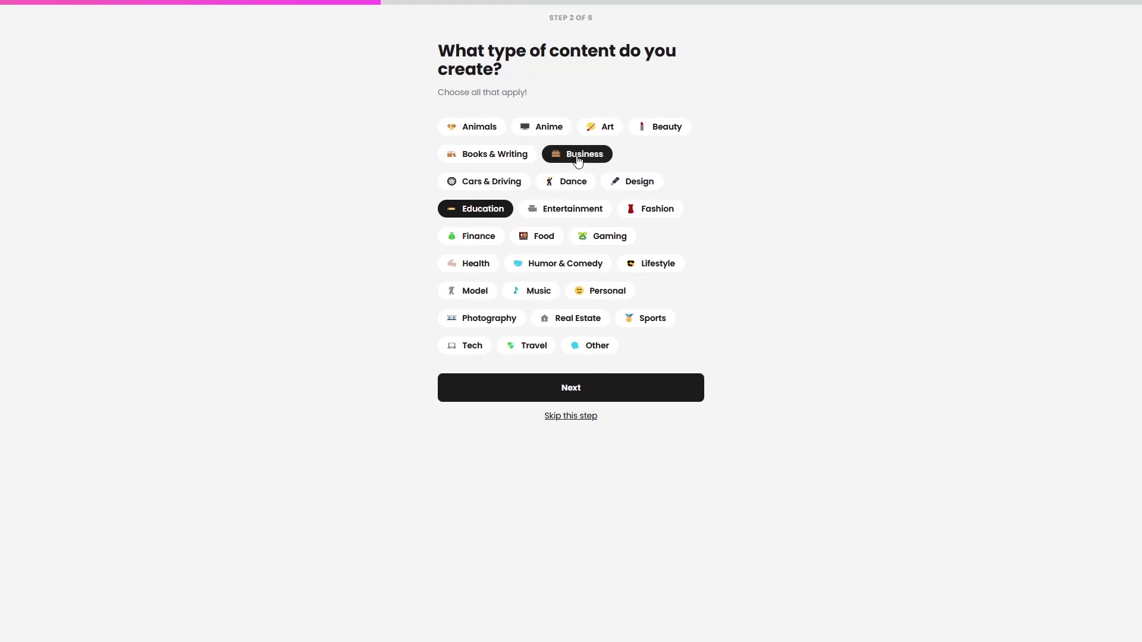
left_click(498, 236)
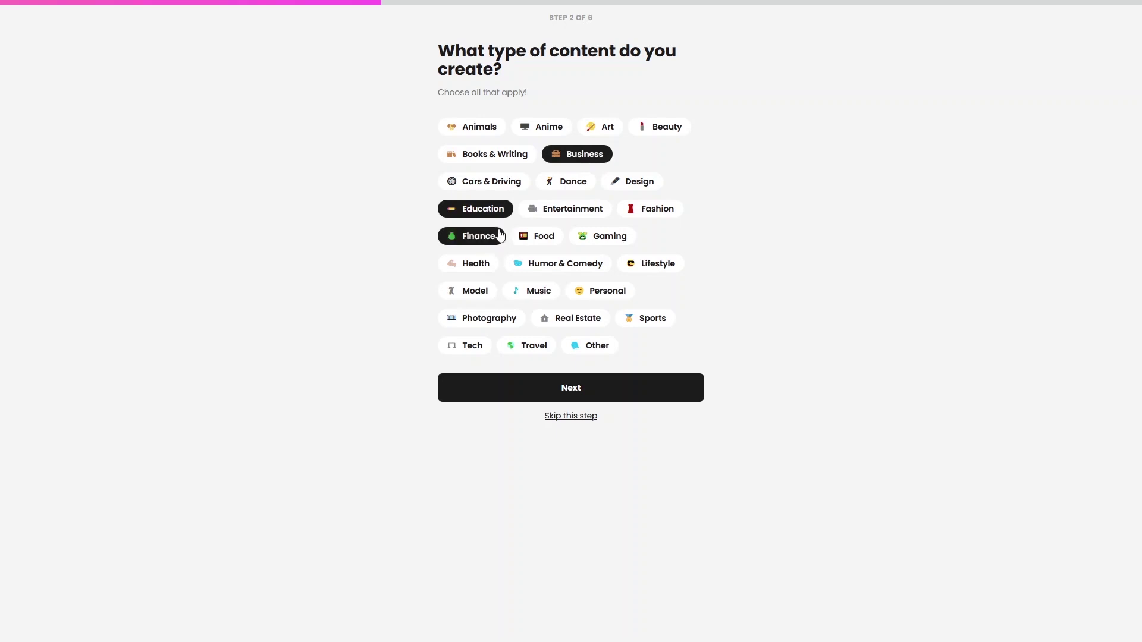
left_click(465, 349)
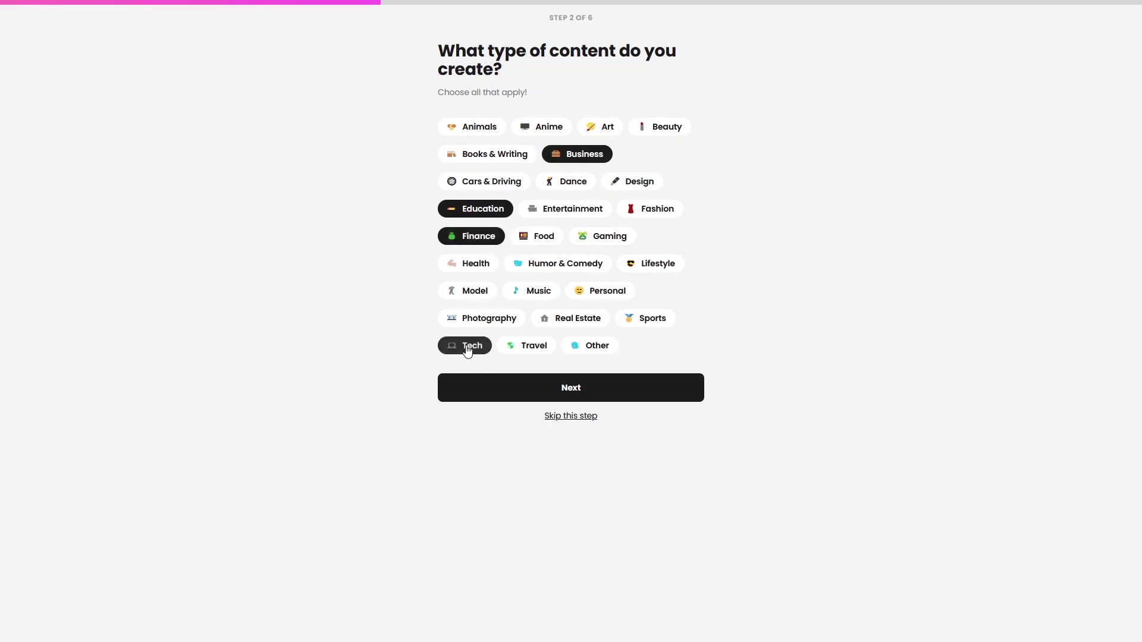
left_click(571, 159)
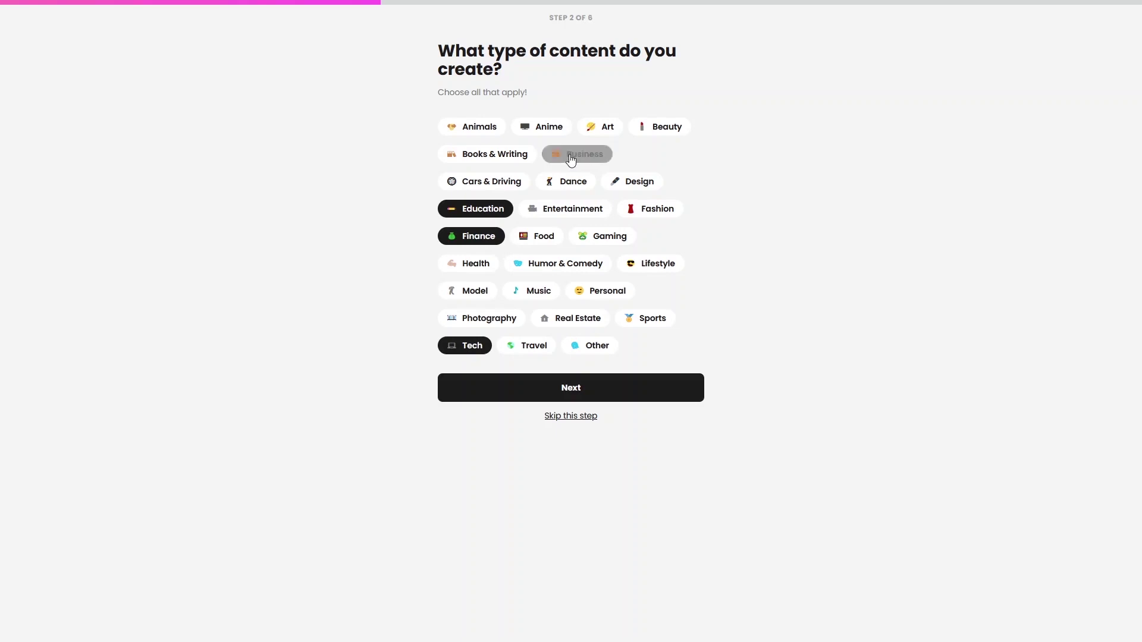
left_click(491, 238)
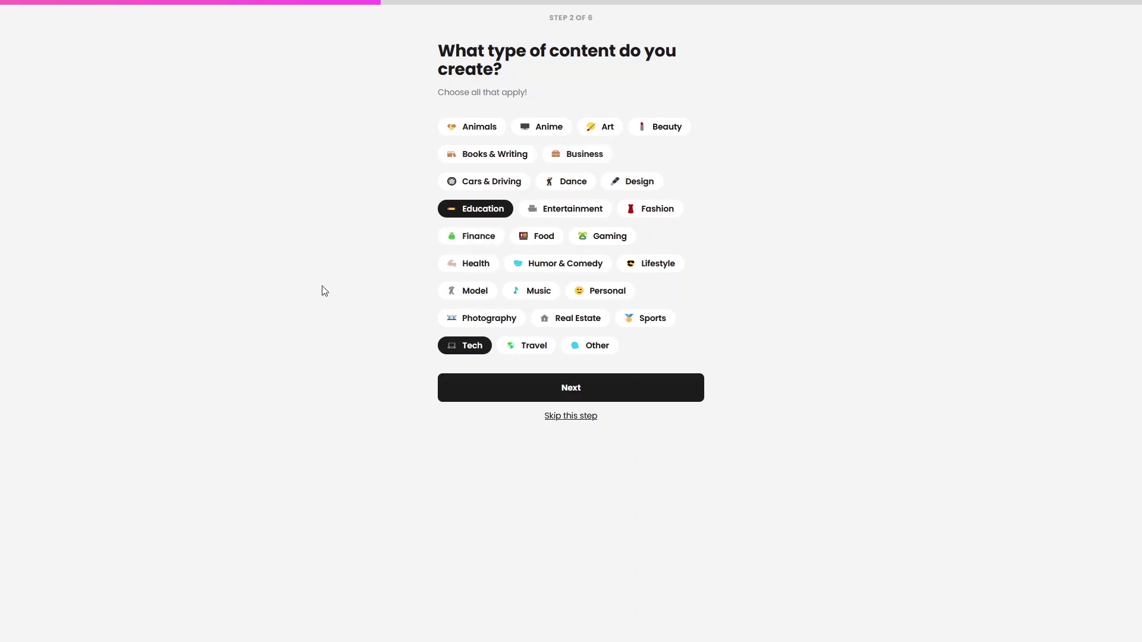
left_click(606, 390)
left_click(605, 396)
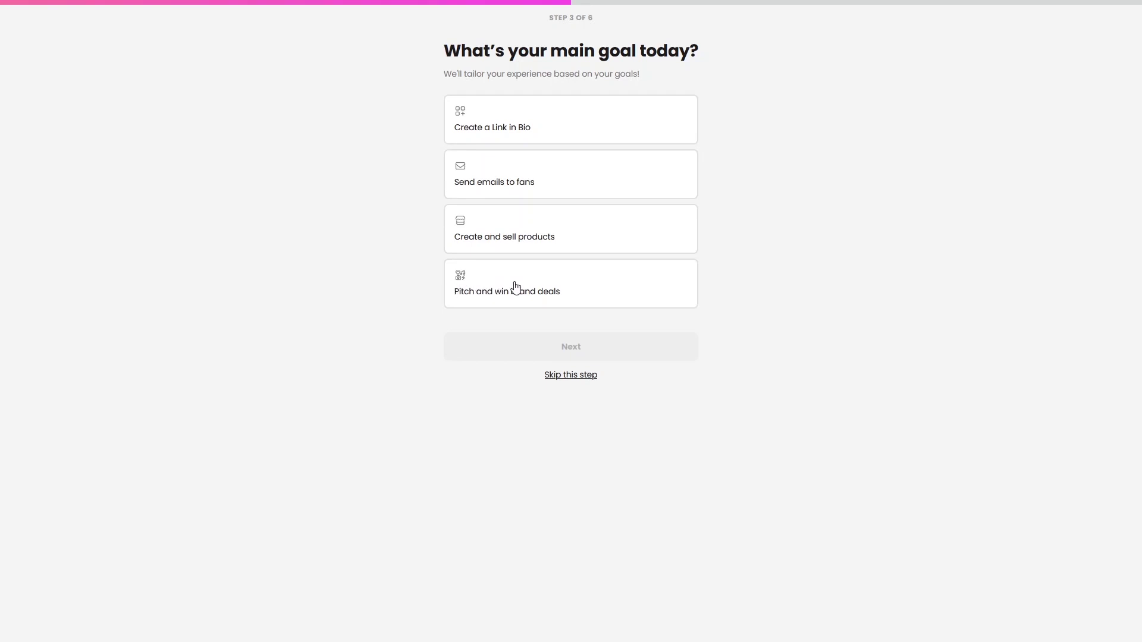
Choose the 'Create a Link in Bio' goal card and proceed to step 4
left_click(513, 137)
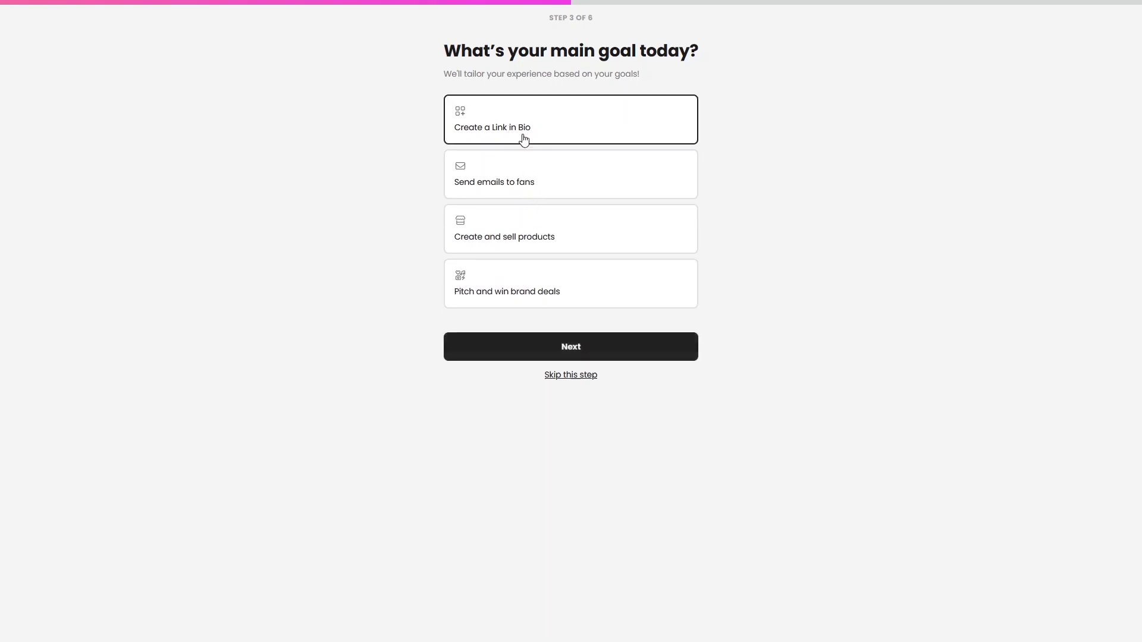
left_click(602, 355)
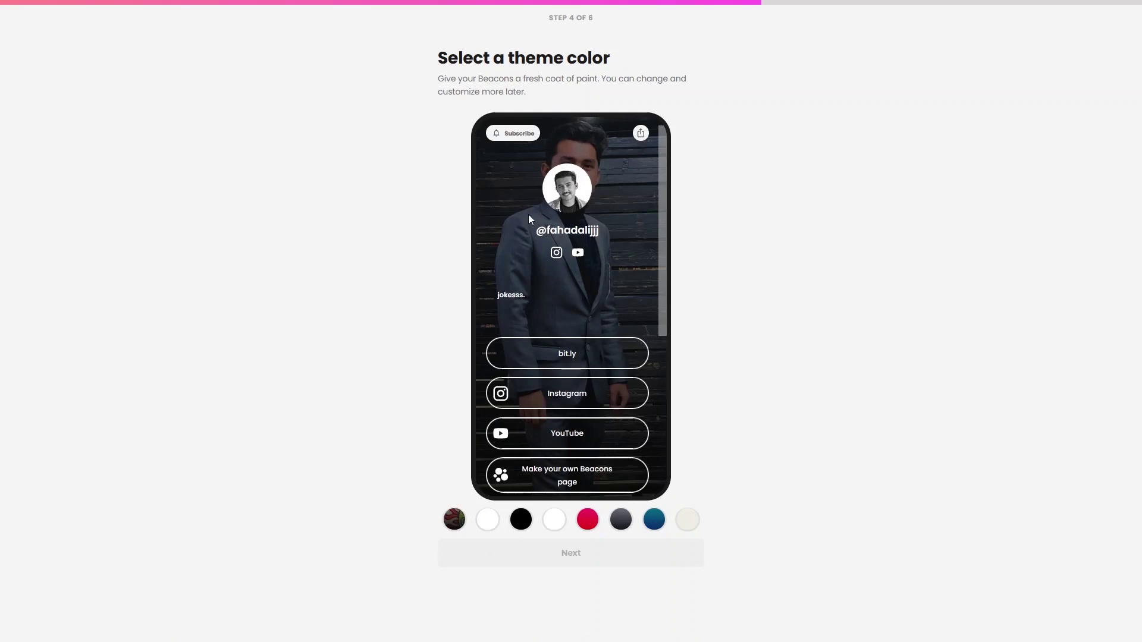
Scroll through the phone preview and try the white theme
scroll(592, 283, "down", 4)
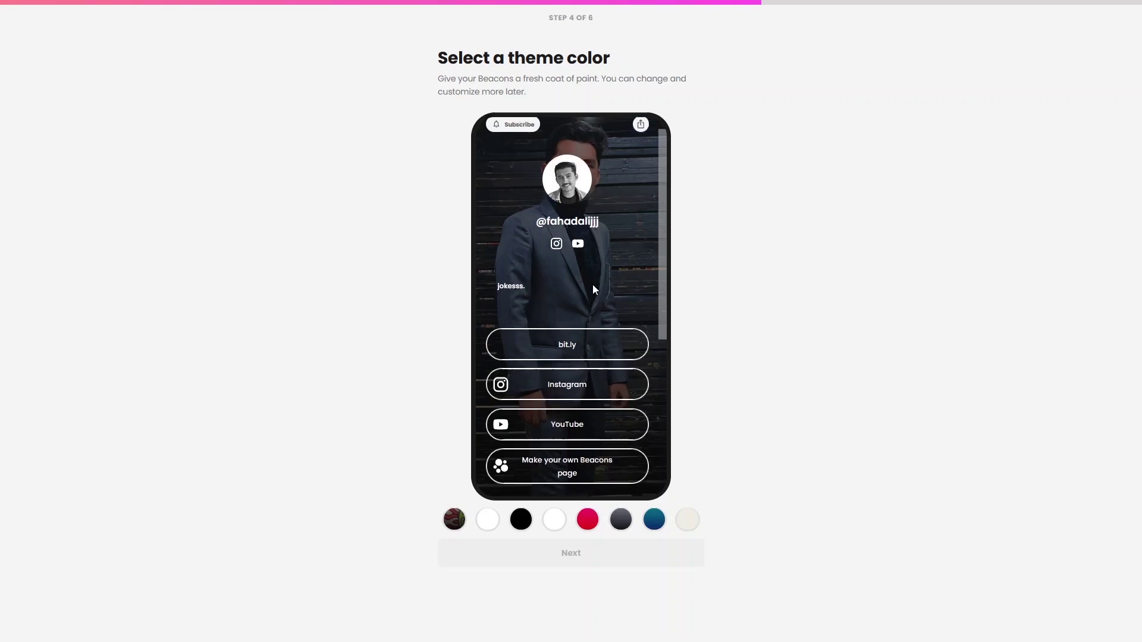
scroll(565, 295, "down", 3)
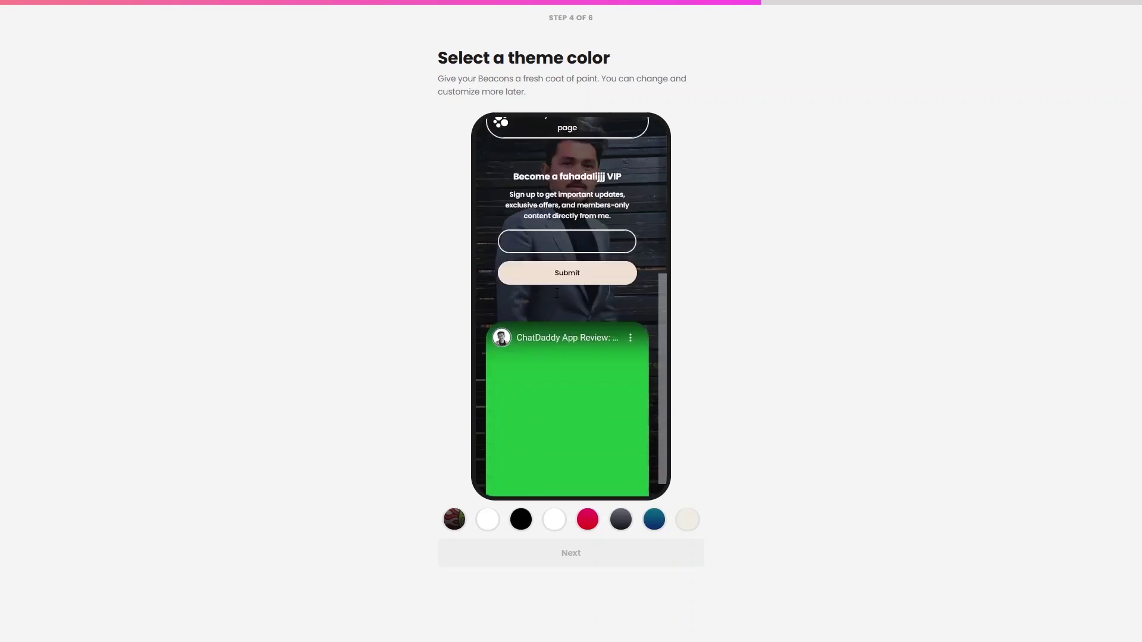
scroll(555, 288, "up", 2)
scroll(552, 286, "up", 5)
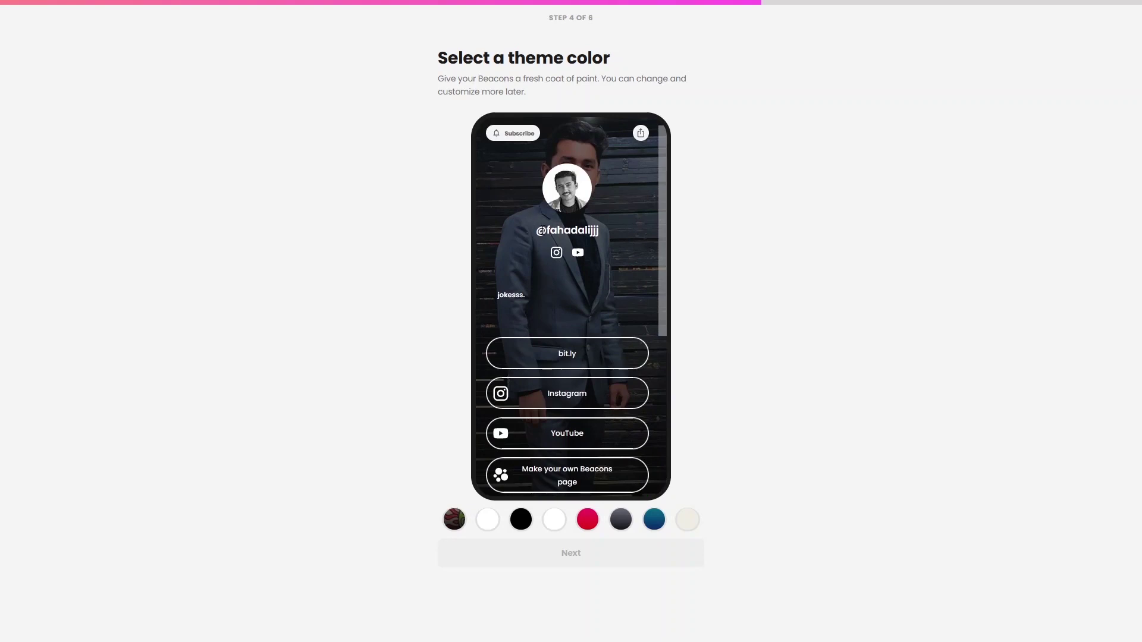
scroll(541, 272, "down", 3)
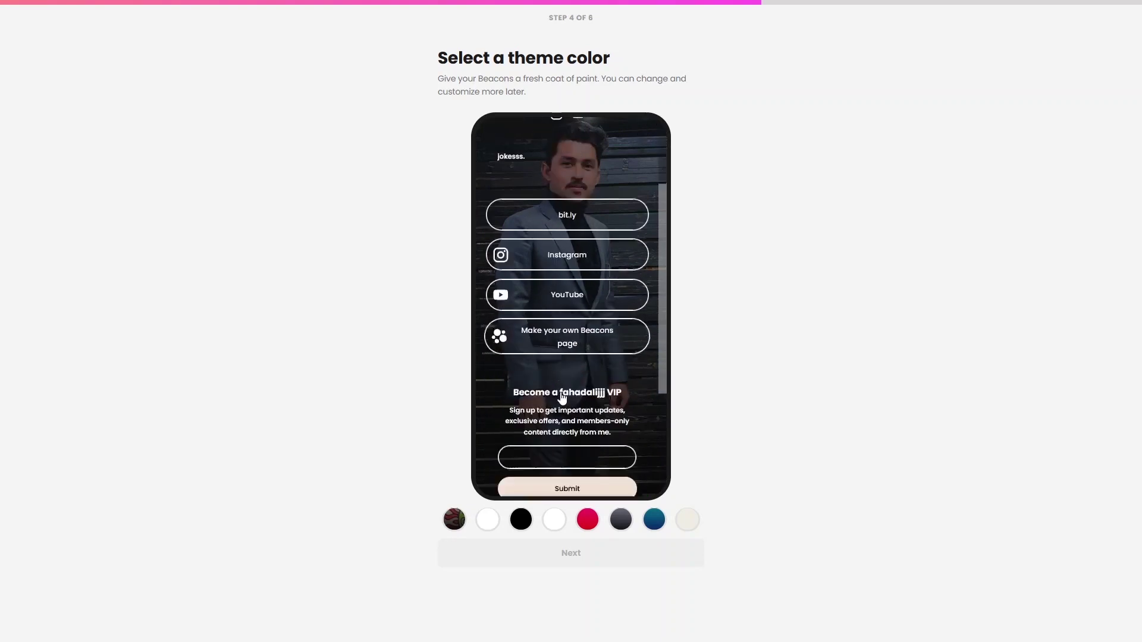
scroll(562, 397, "down", 5)
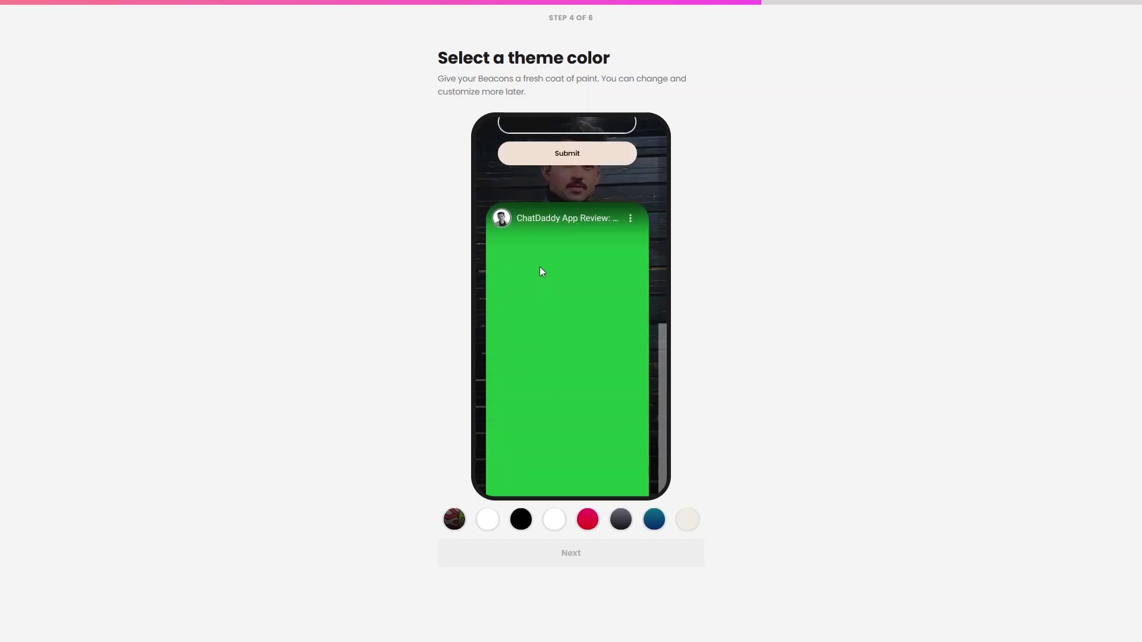
scroll(541, 271, "down", 2)
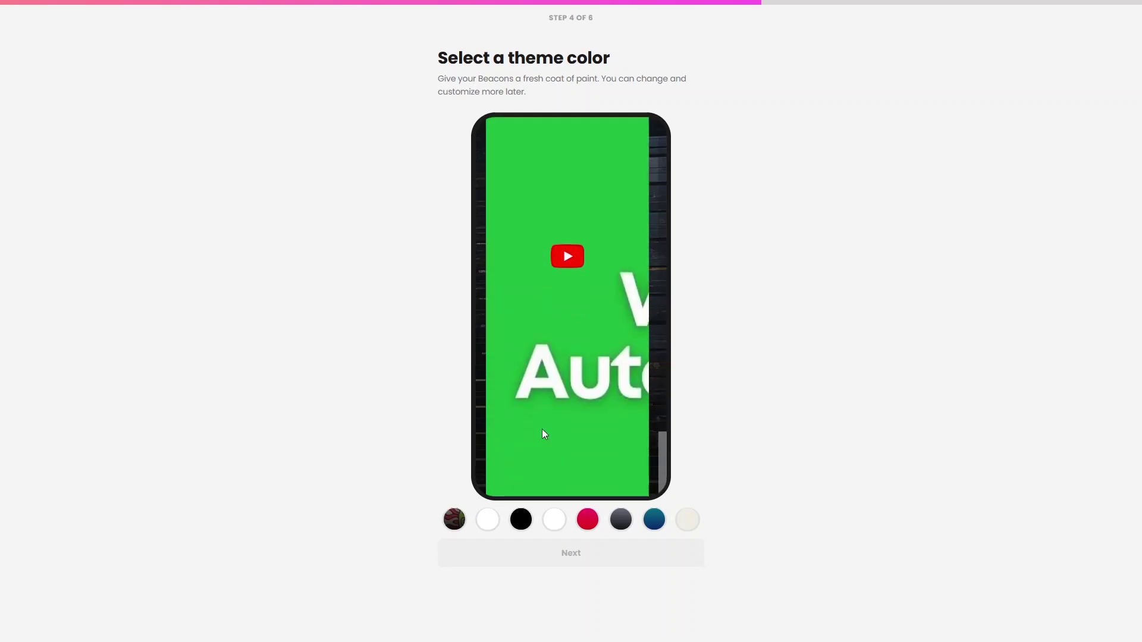
left_click(489, 522)
scroll(530, 238, "up", 5)
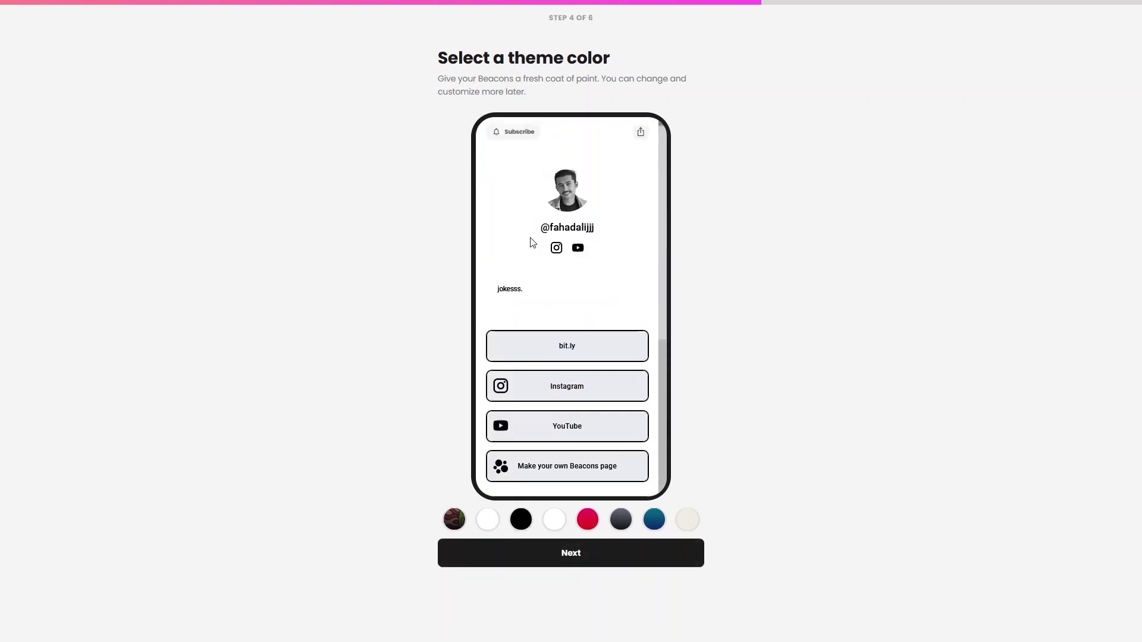
Compare the cream, blue gradient, dark grey, red and yellow-button themes, then confirm the dark photo-background theme
left_click(687, 519)
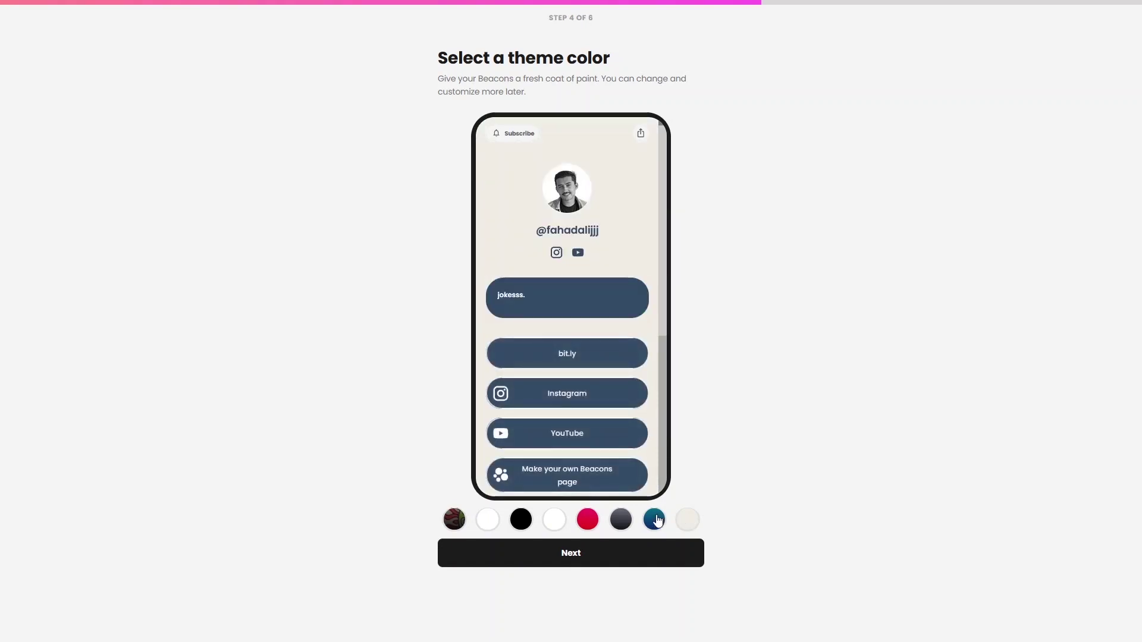
left_click(658, 521)
left_click(621, 522)
left_click(586, 523)
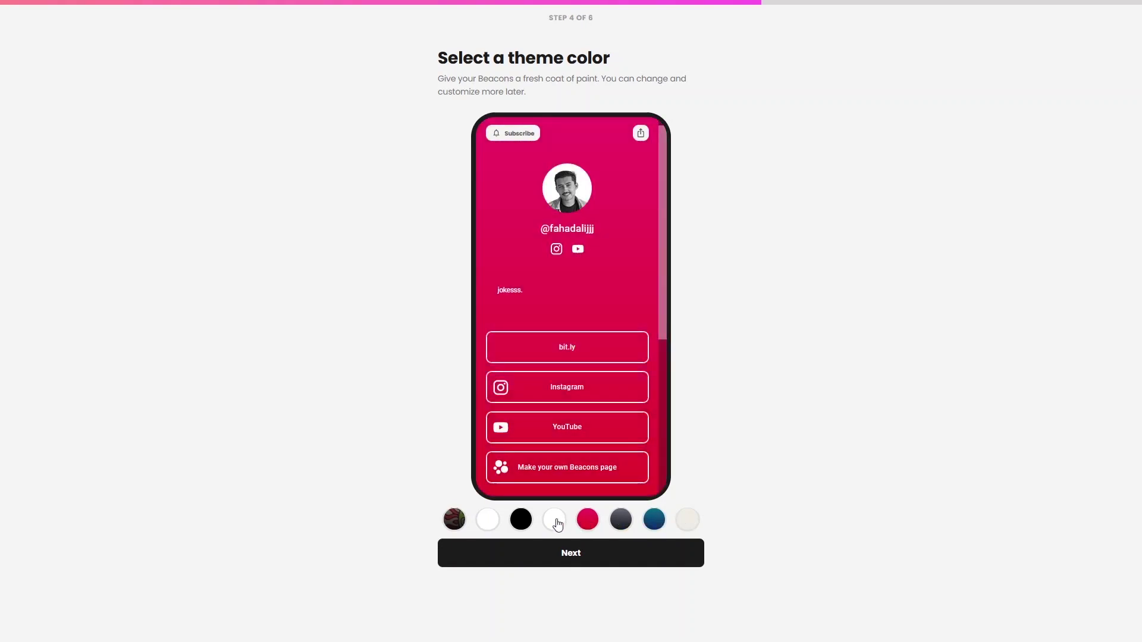
left_click(556, 521)
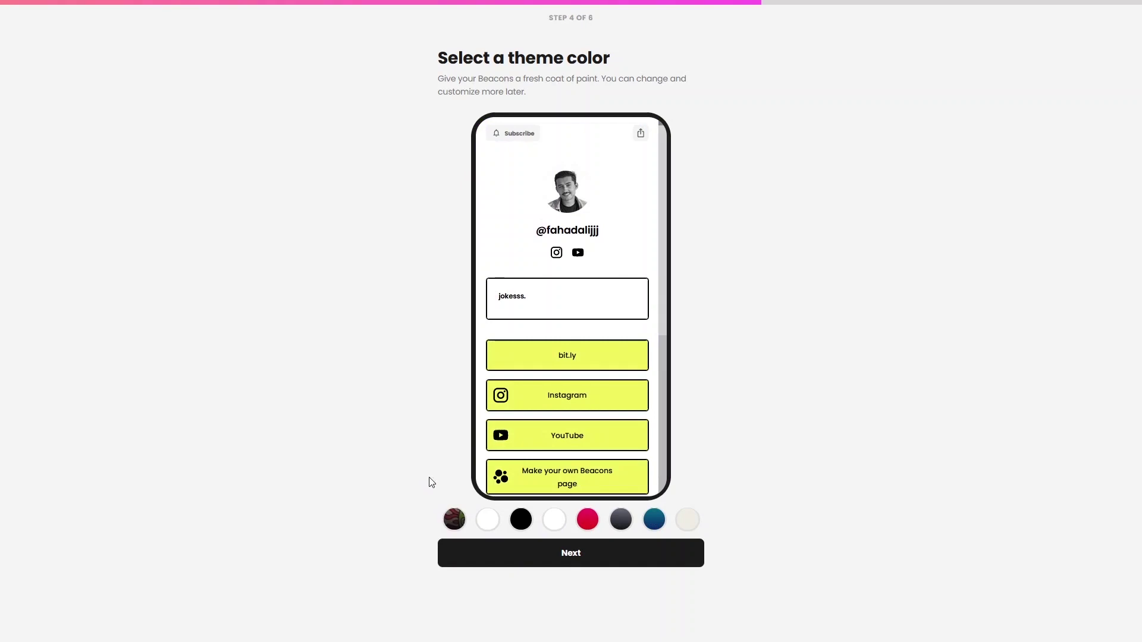
left_click(450, 521)
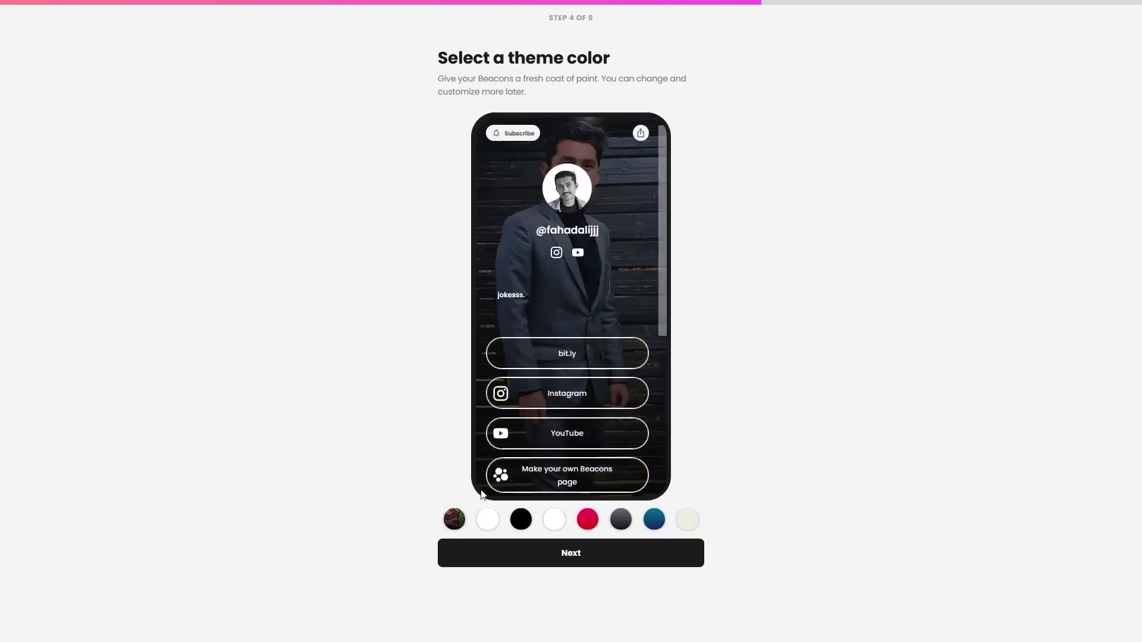
left_click(570, 557)
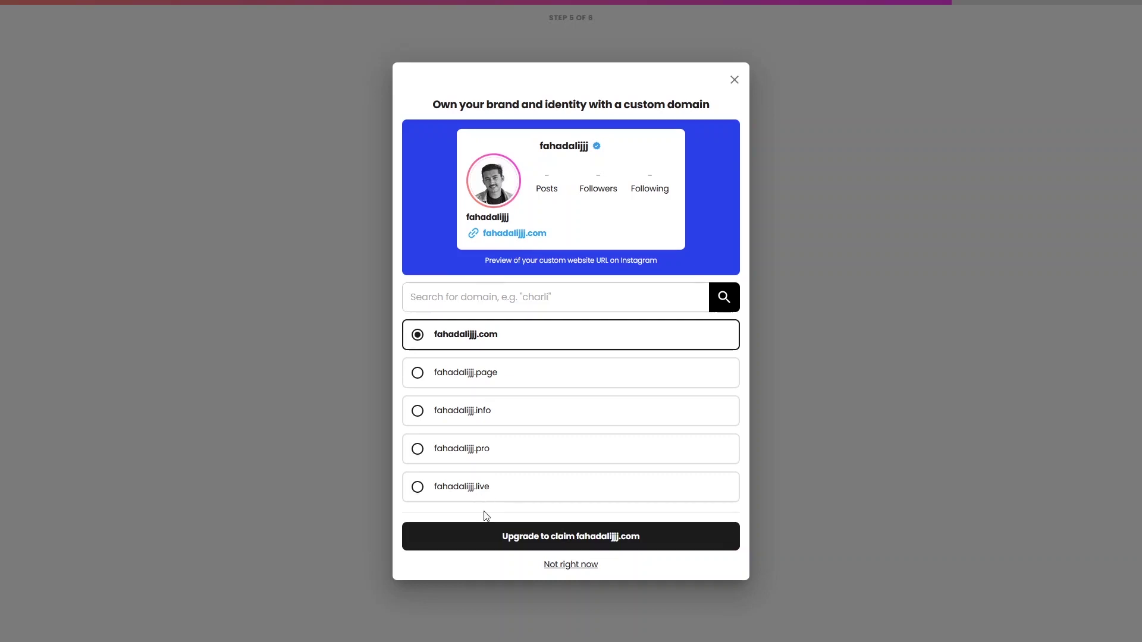
Decline the custom domain upgrade with 'Not right now' to finish setup
left_click(486, 530)
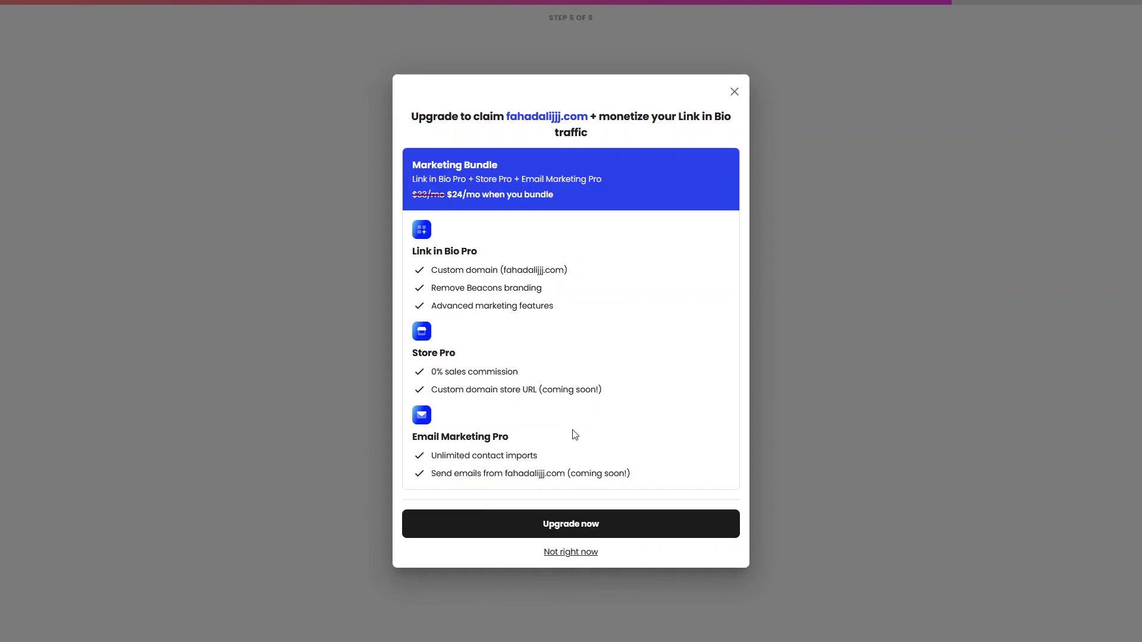
left_click(570, 553)
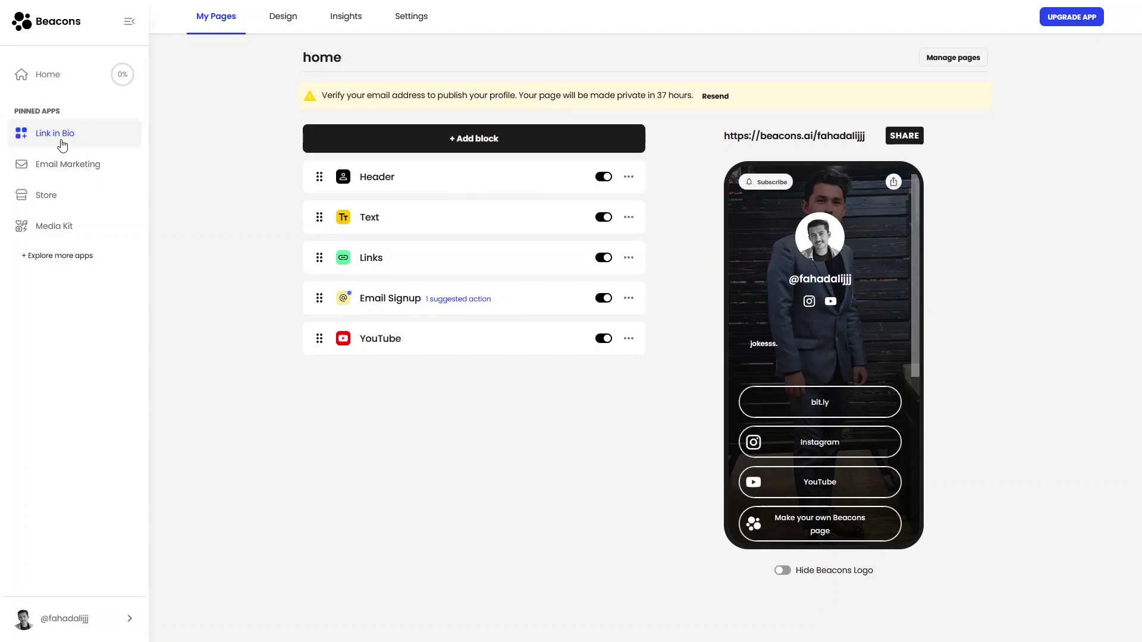
left_click(826, 137)
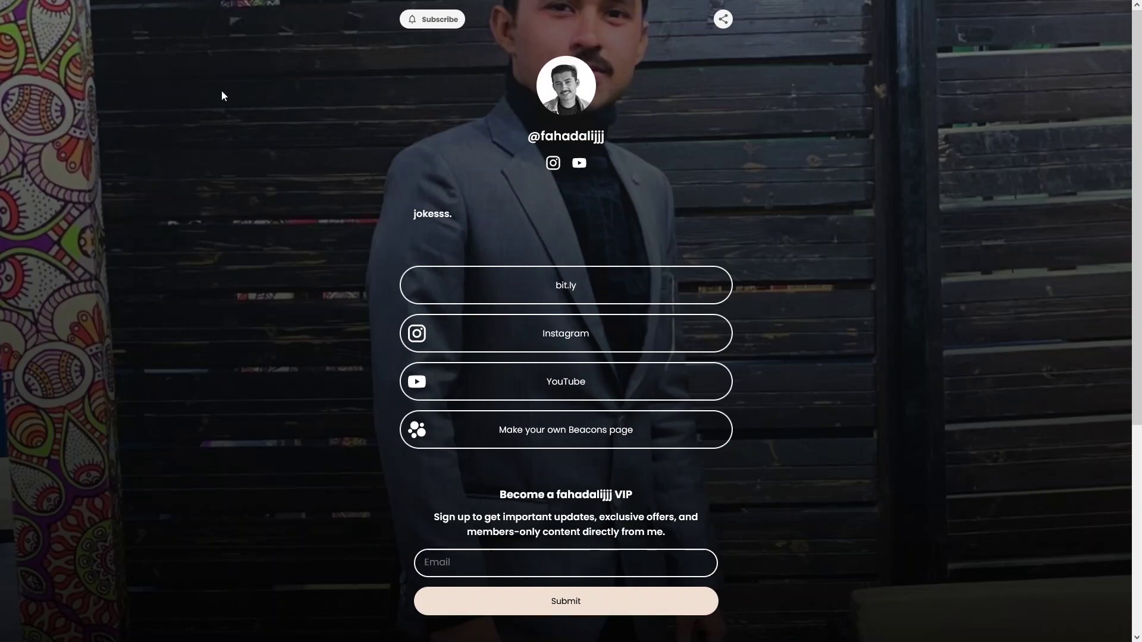
mouse_move(209, 3)
left_click(88, 12)
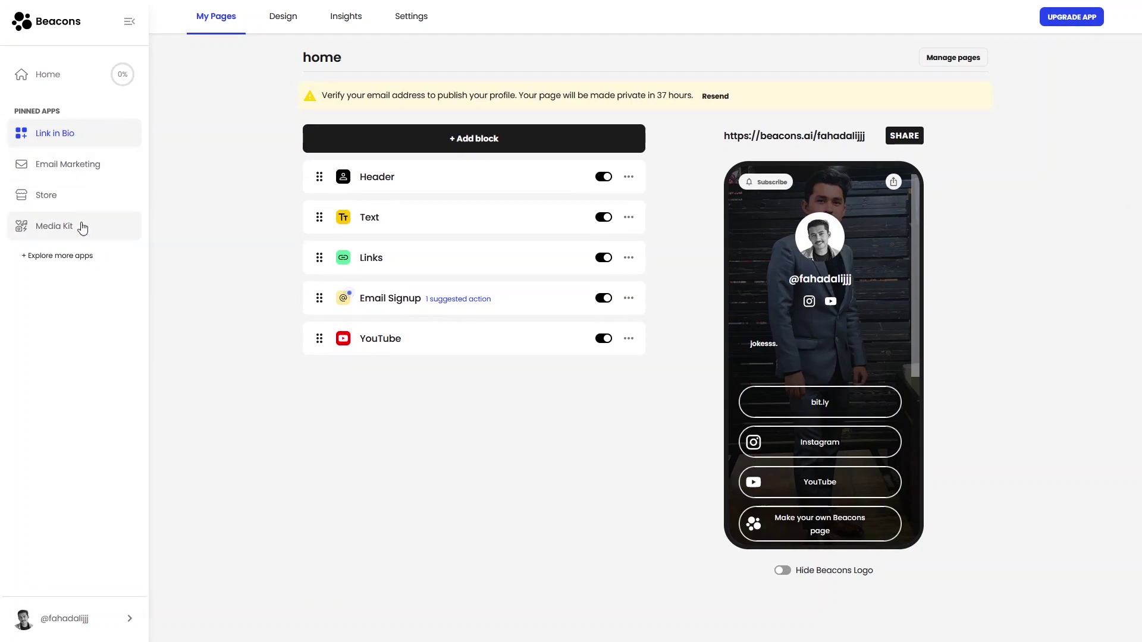
left_click(71, 265)
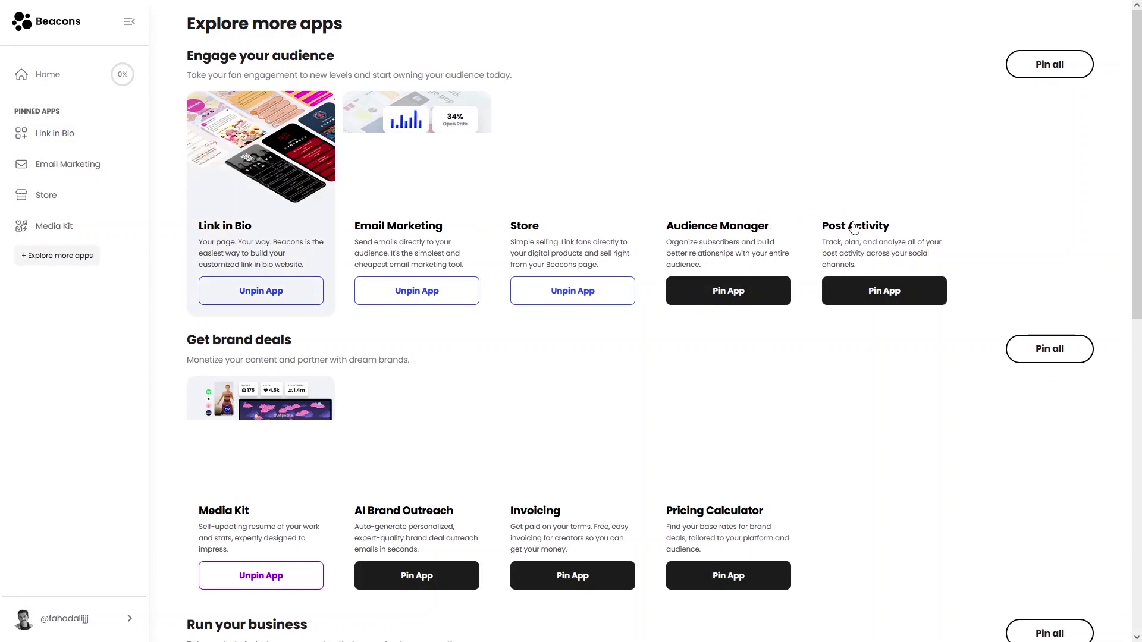
scroll(640, 416, "down", 1)
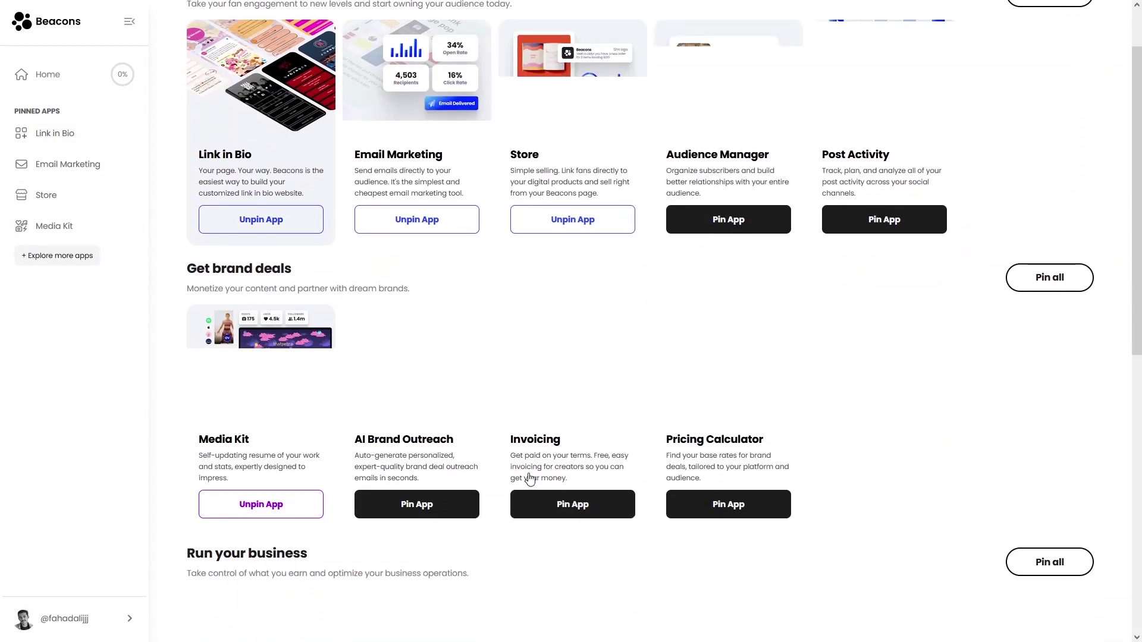
scroll(416, 333, "up", 1)
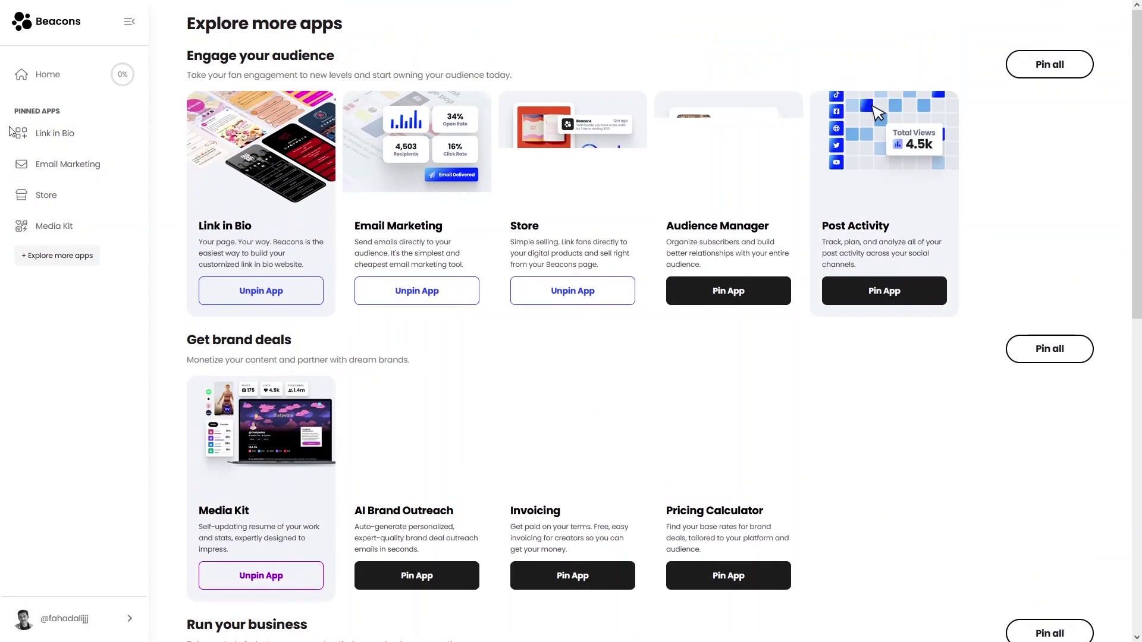
left_click(47, 138)
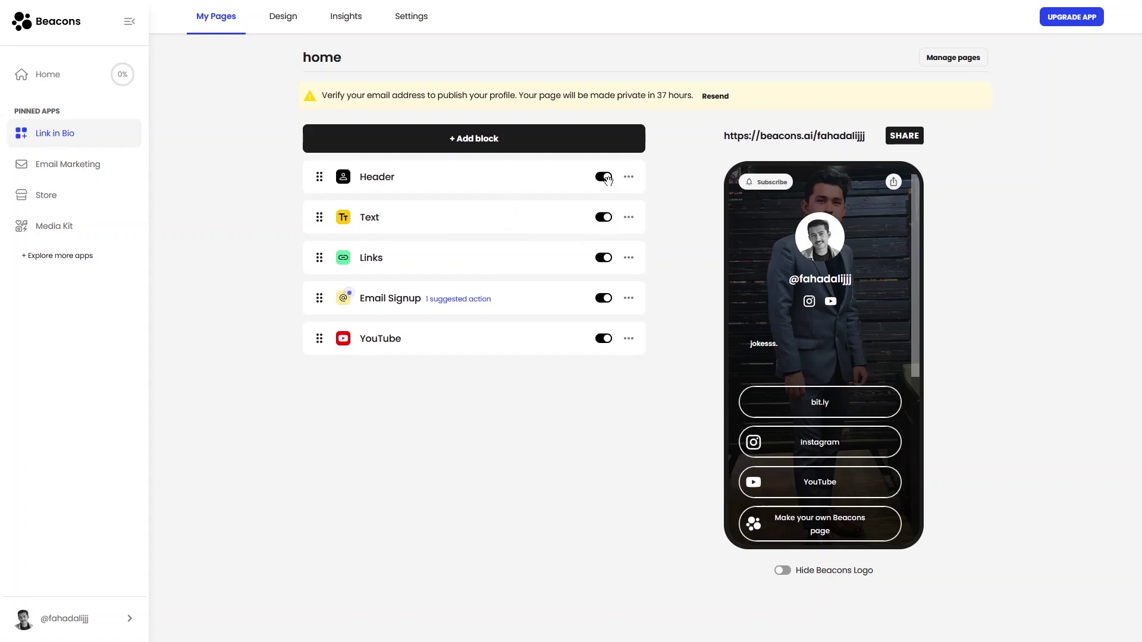
Switch off the Text block, leaving the Header and Links blocks visible
left_click(608, 181)
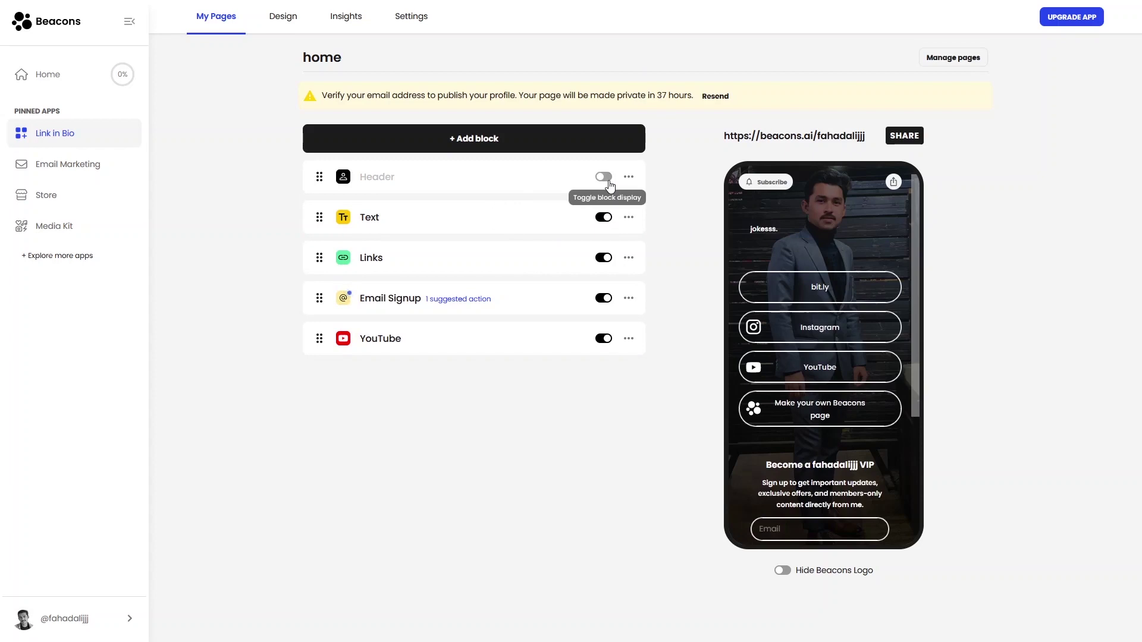
left_click(608, 181)
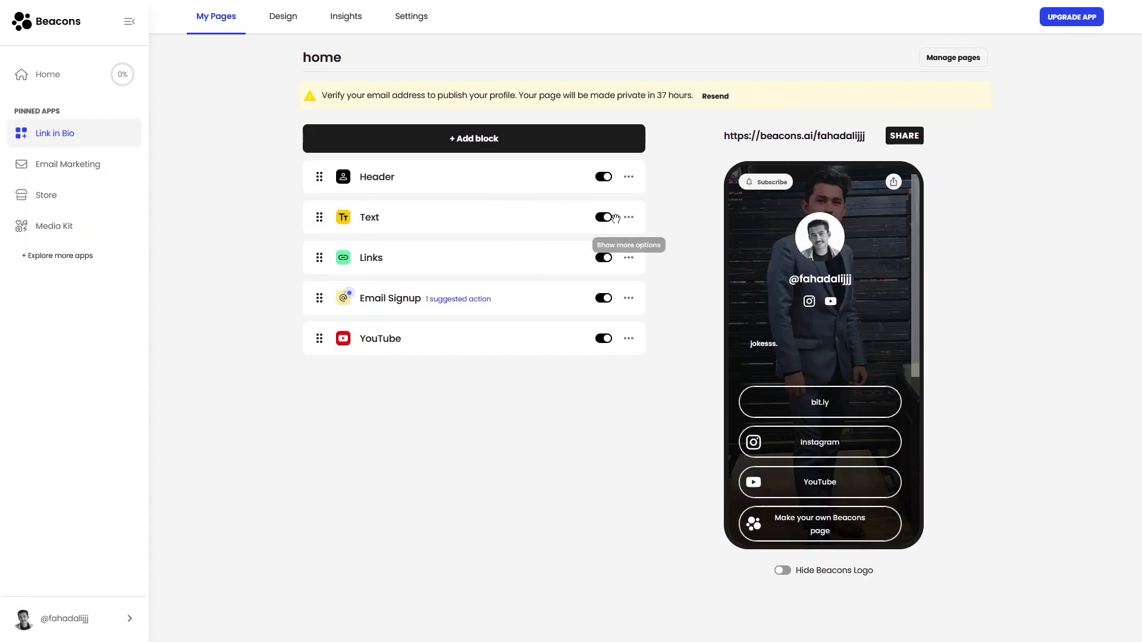
left_click(611, 218)
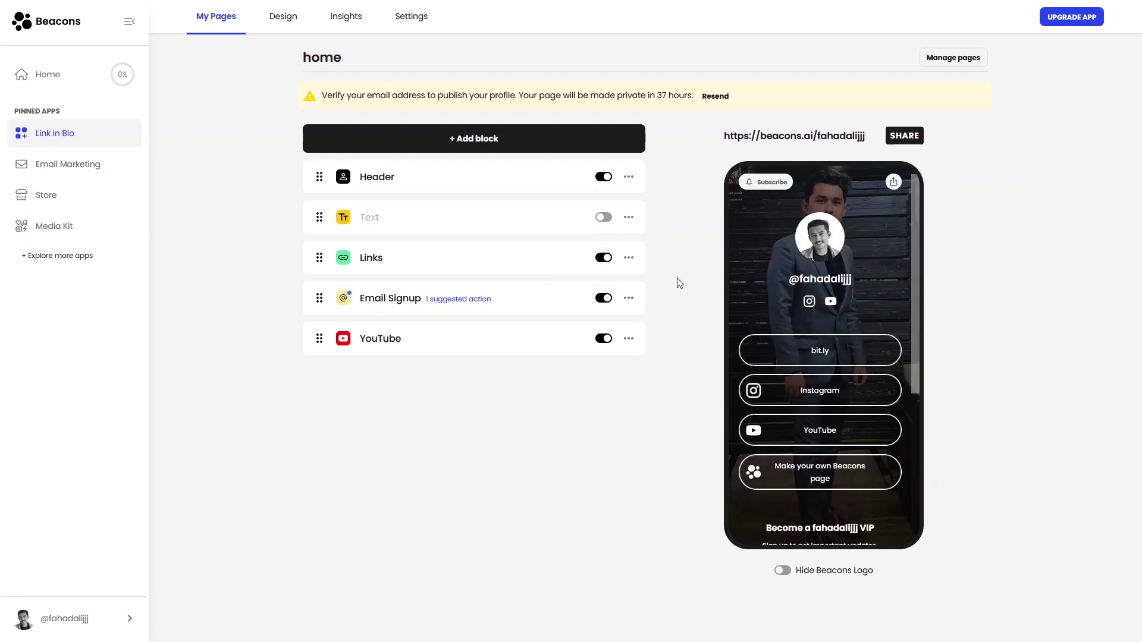
left_click(602, 261)
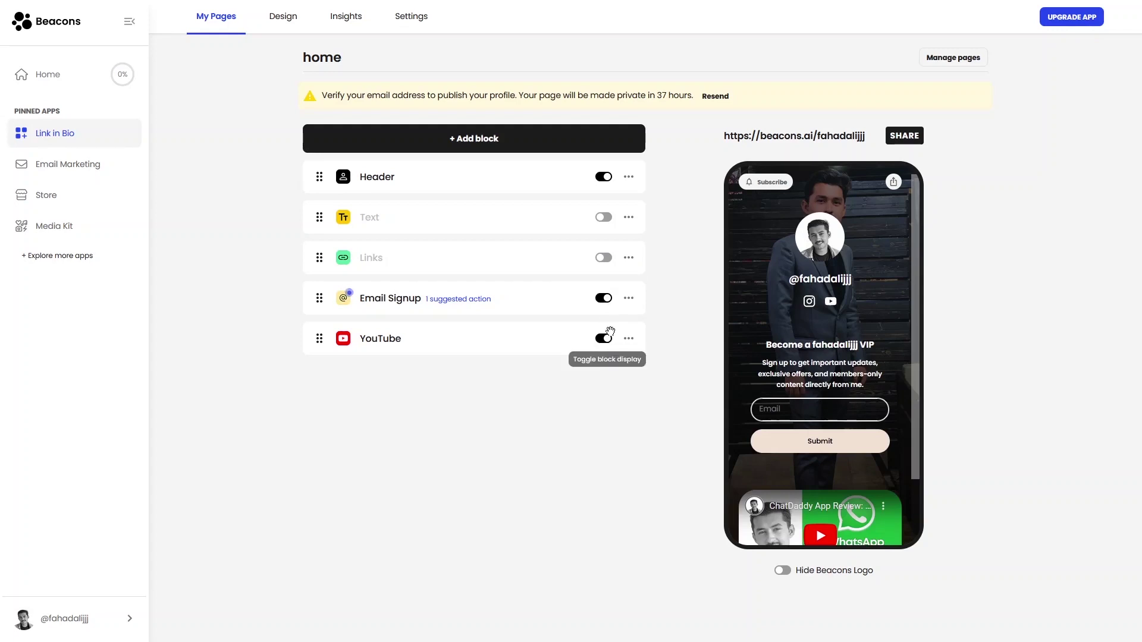
left_click(604, 260)
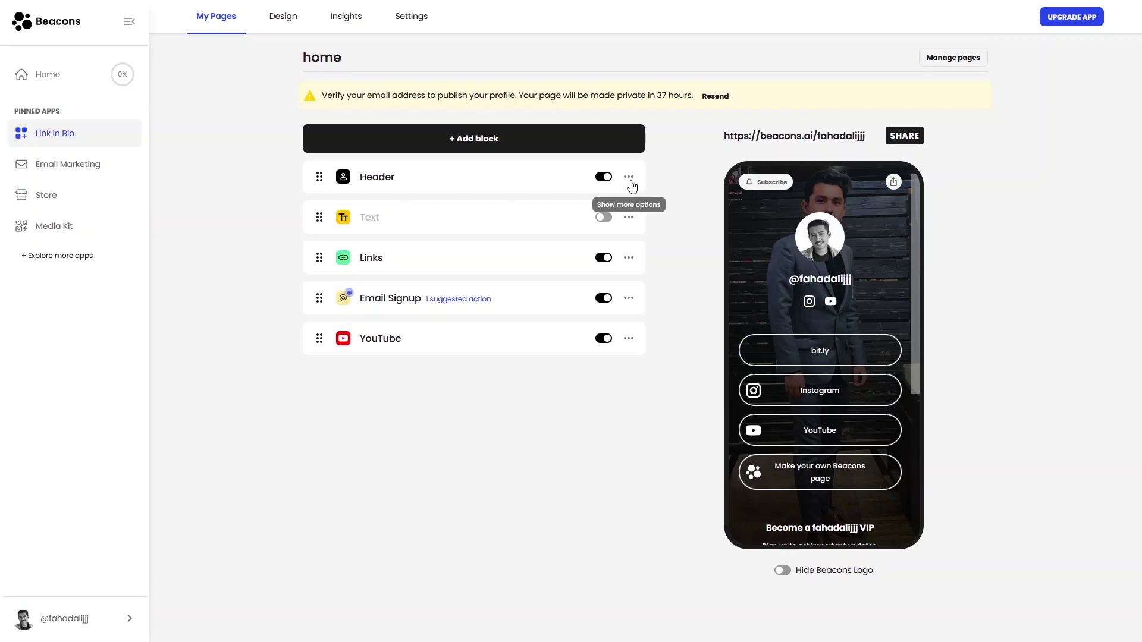
In the Header block's Edit Block panel, keep the circle picture shape and enable Picture Outline
left_click(629, 178)
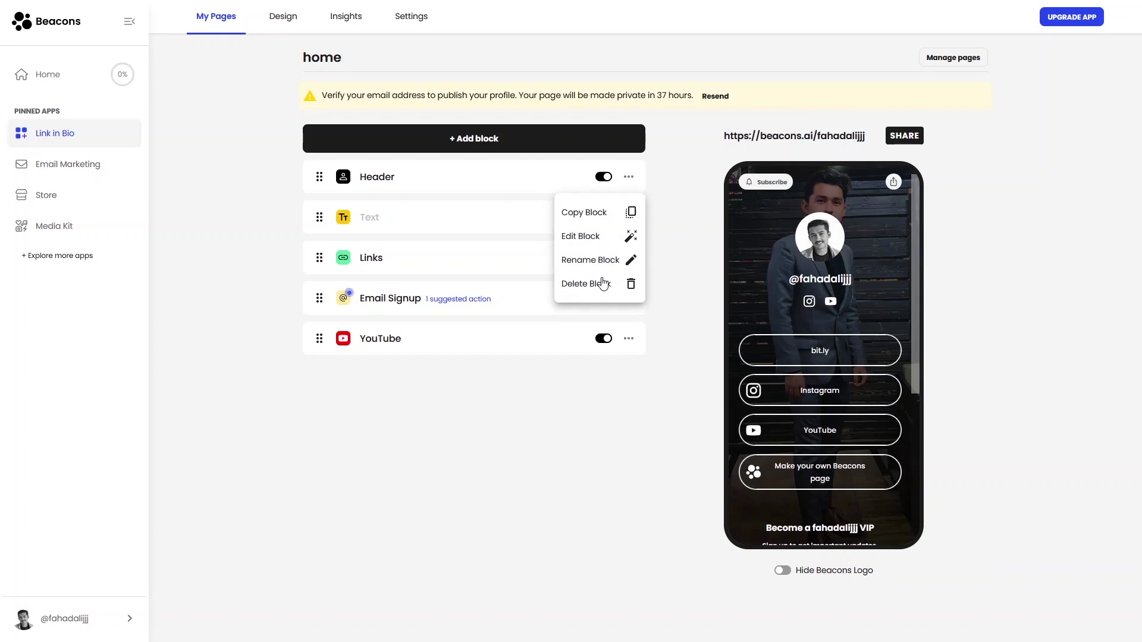
left_click(593, 239)
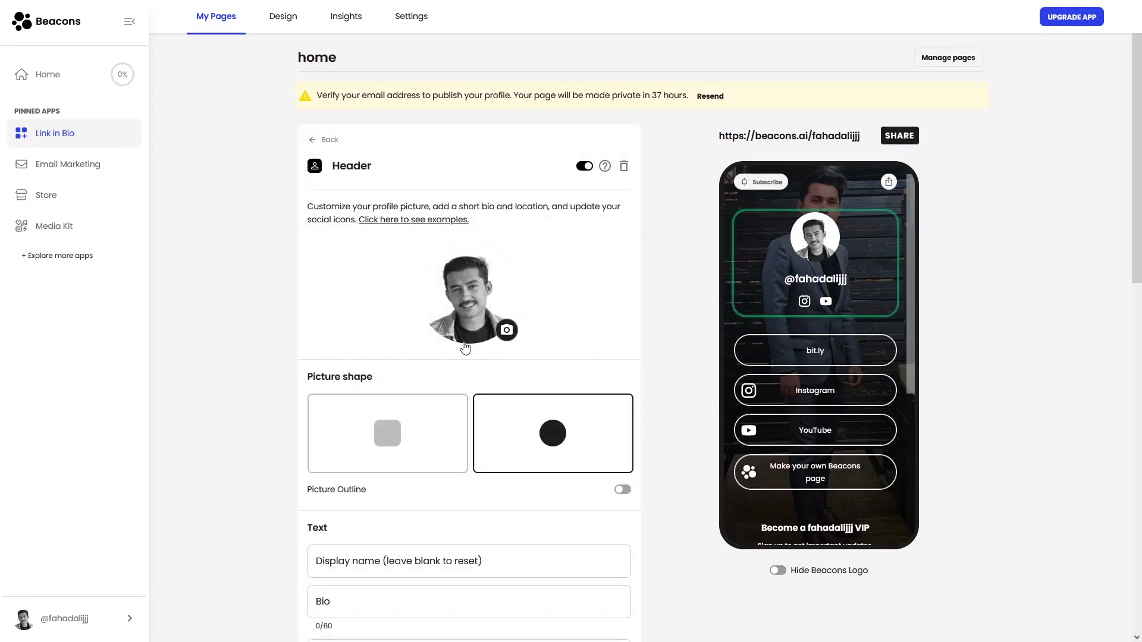
scroll(412, 370, "down", 2)
scroll(413, 369, "up", 1)
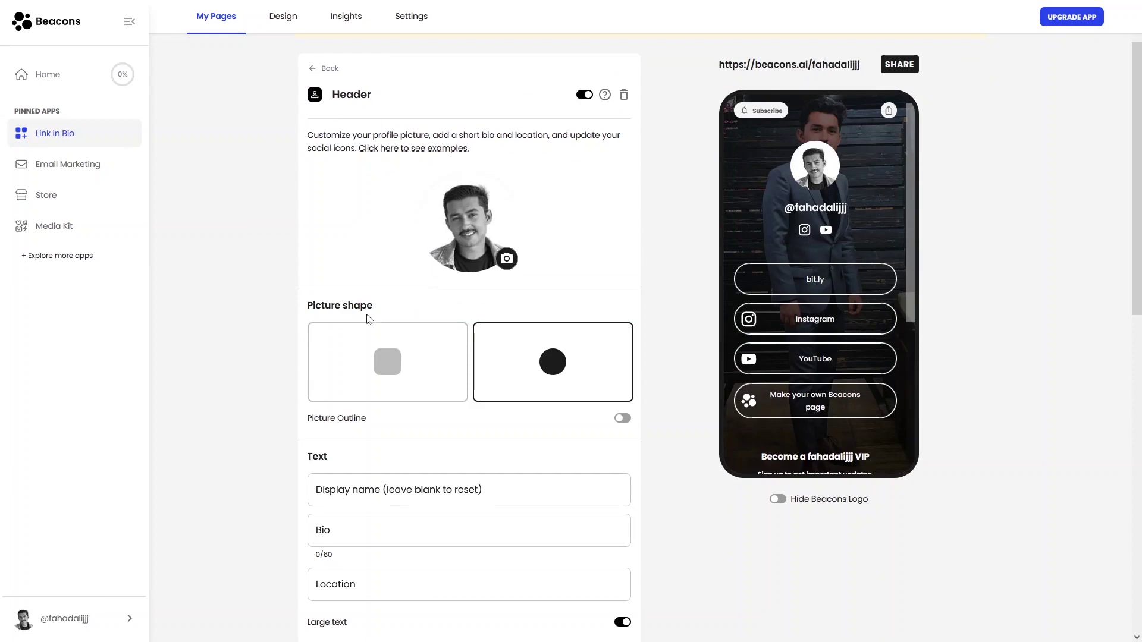
left_click(375, 370)
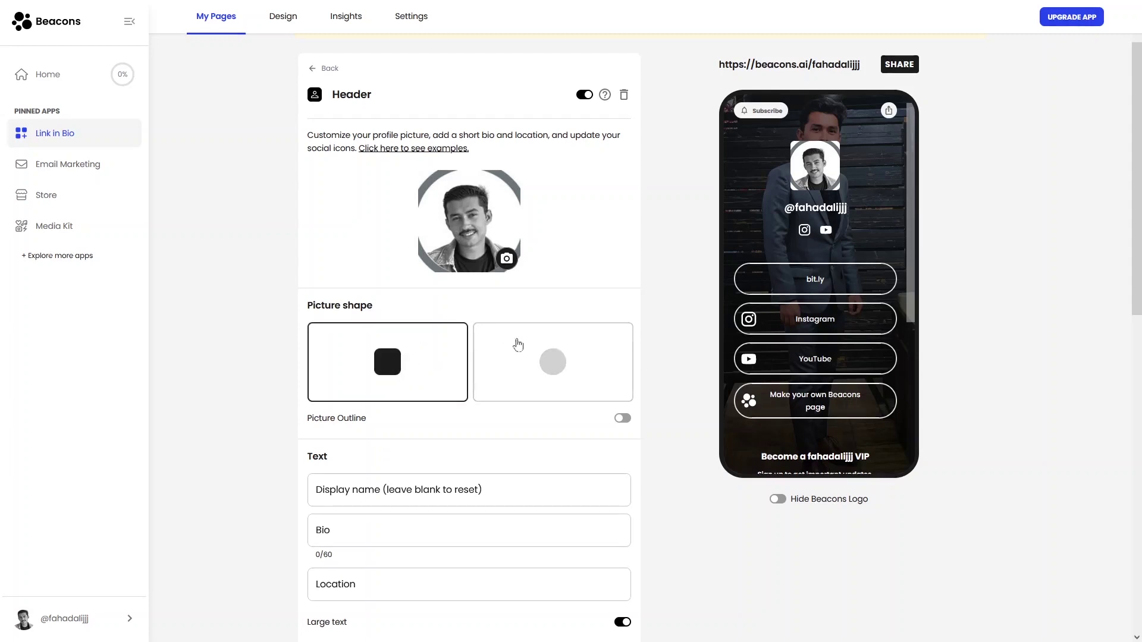
left_click(532, 354)
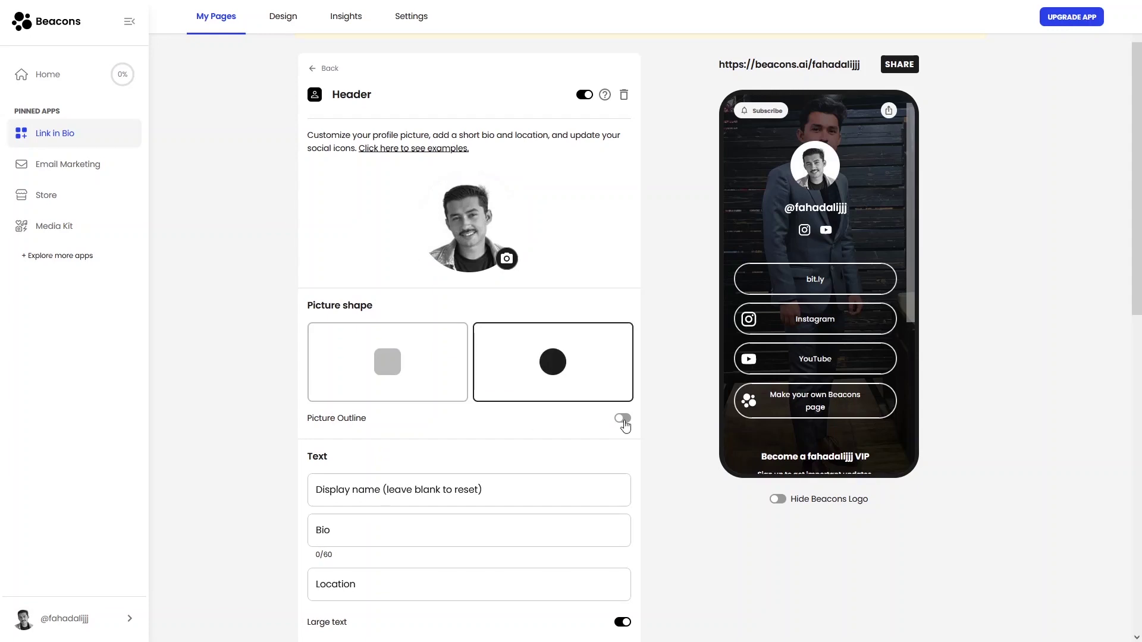
left_click(623, 419)
Turn Picture Outline off and leave the Bio and Location fields empty
left_click(623, 419)
scroll(438, 332, "down", 2)
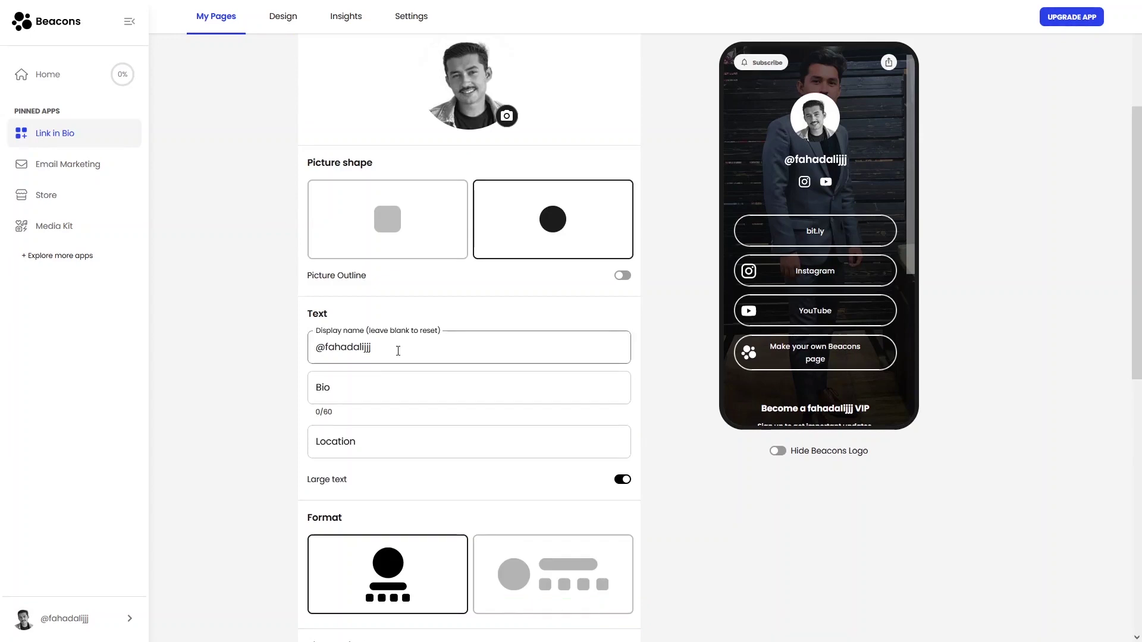
left_click(388, 387)
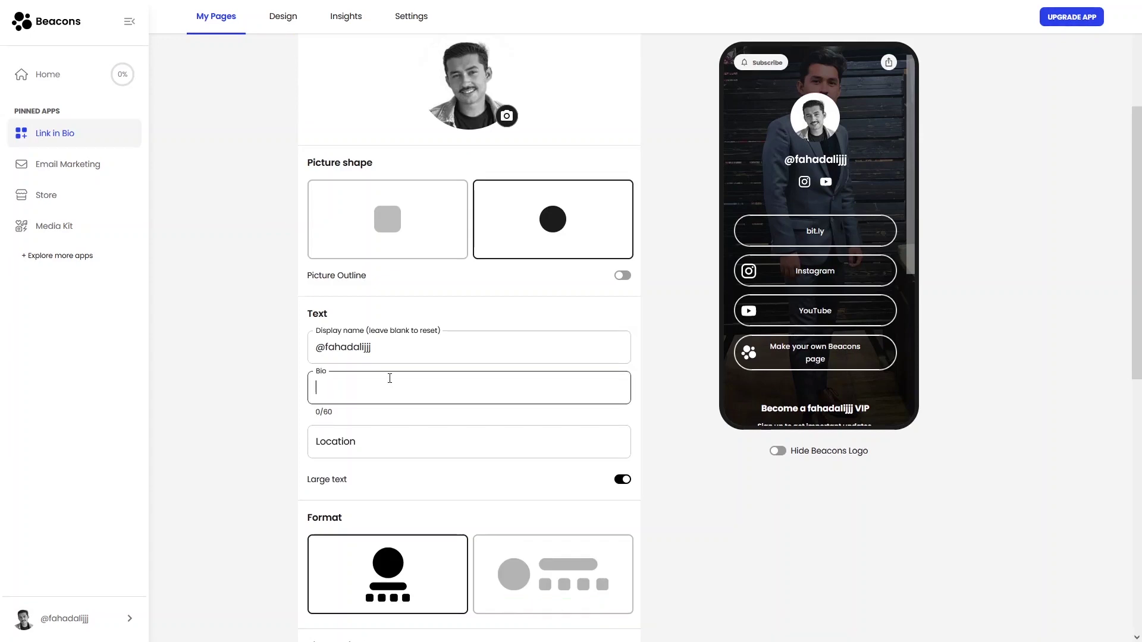
type("sdfdfd")
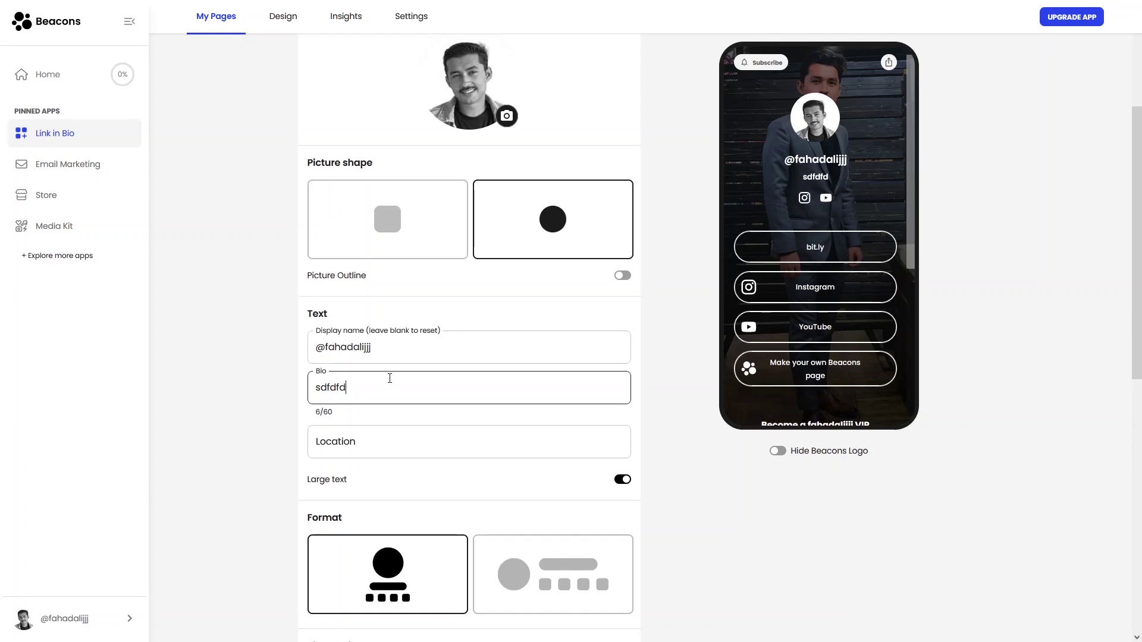
key("ctrl+a")
key("BackSpace")
left_click(354, 433)
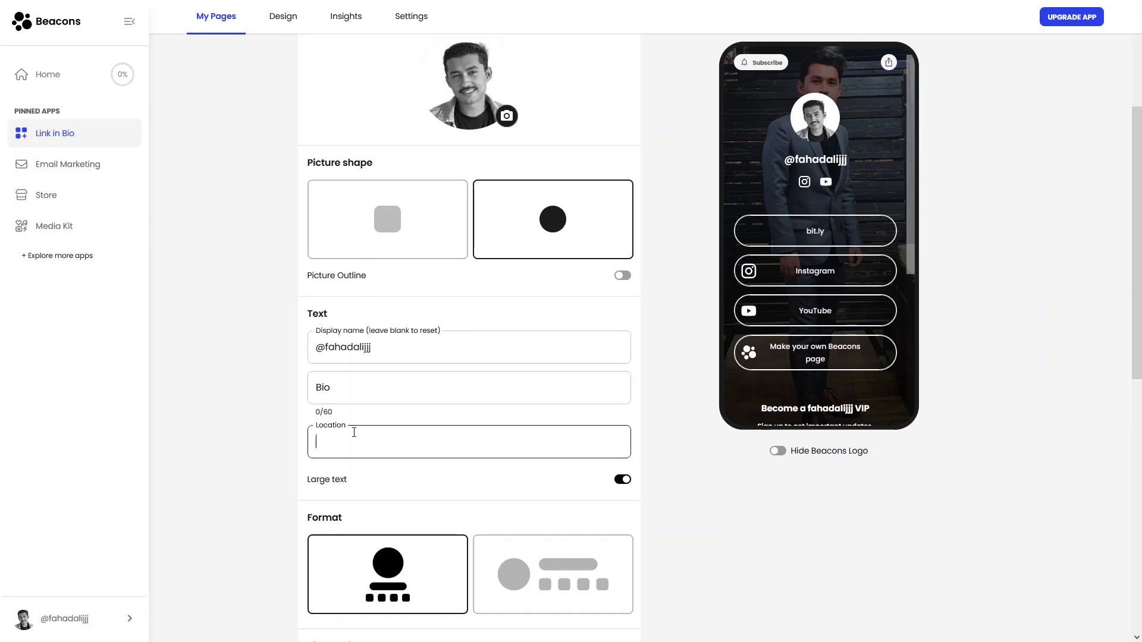
left_click(625, 481)
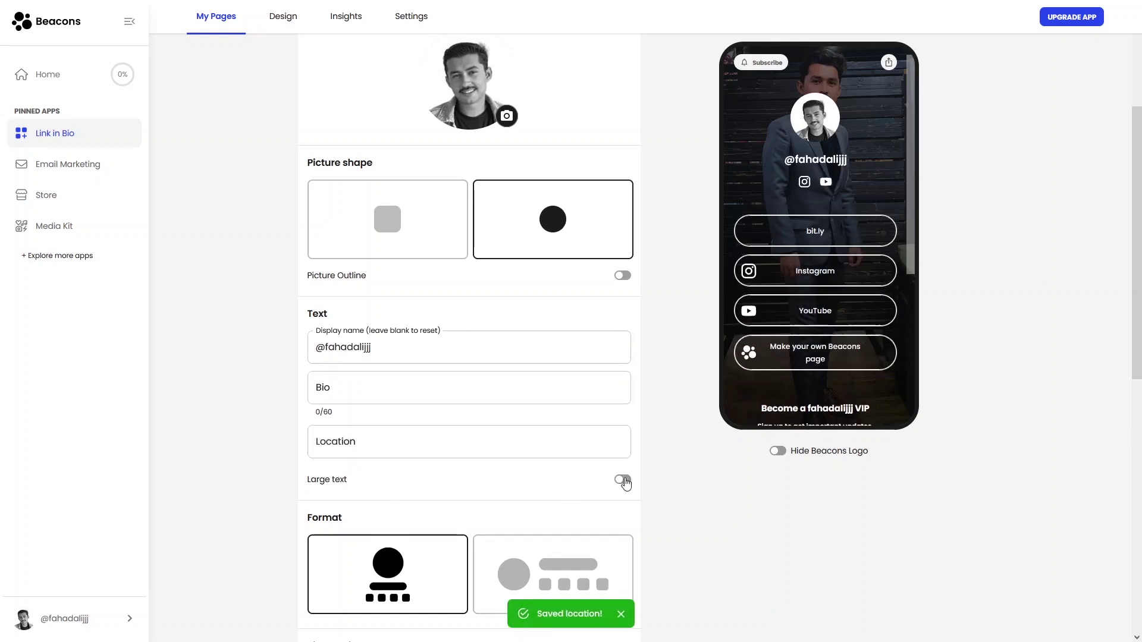
Choose the side-by-side header format and set Picture Size to 60 px
scroll(482, 503, "down", 2)
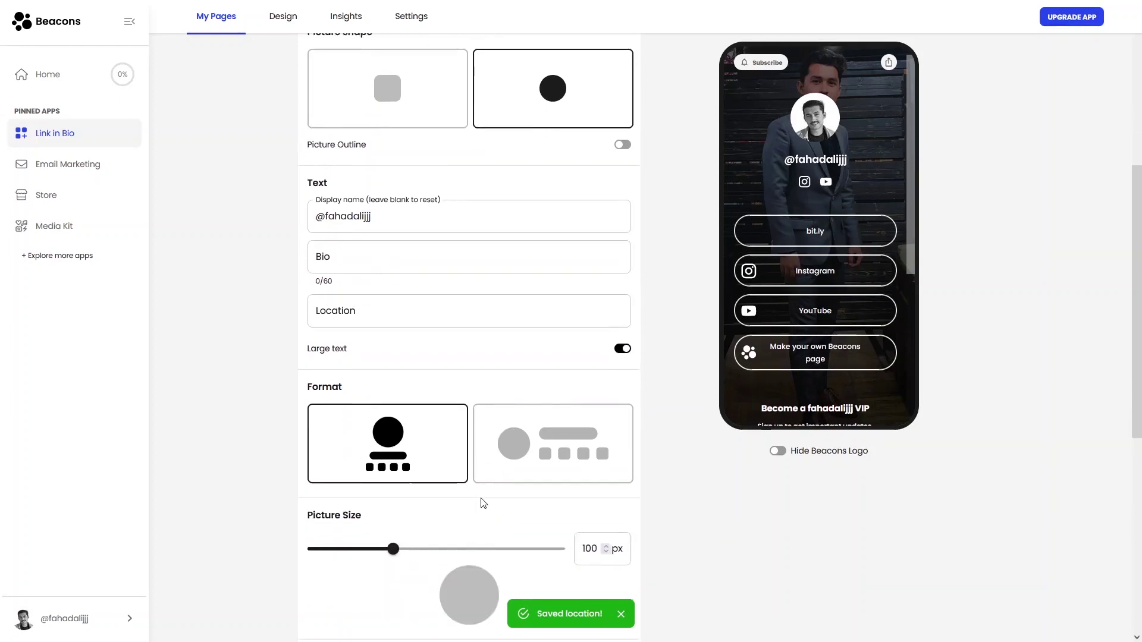
left_click(431, 405)
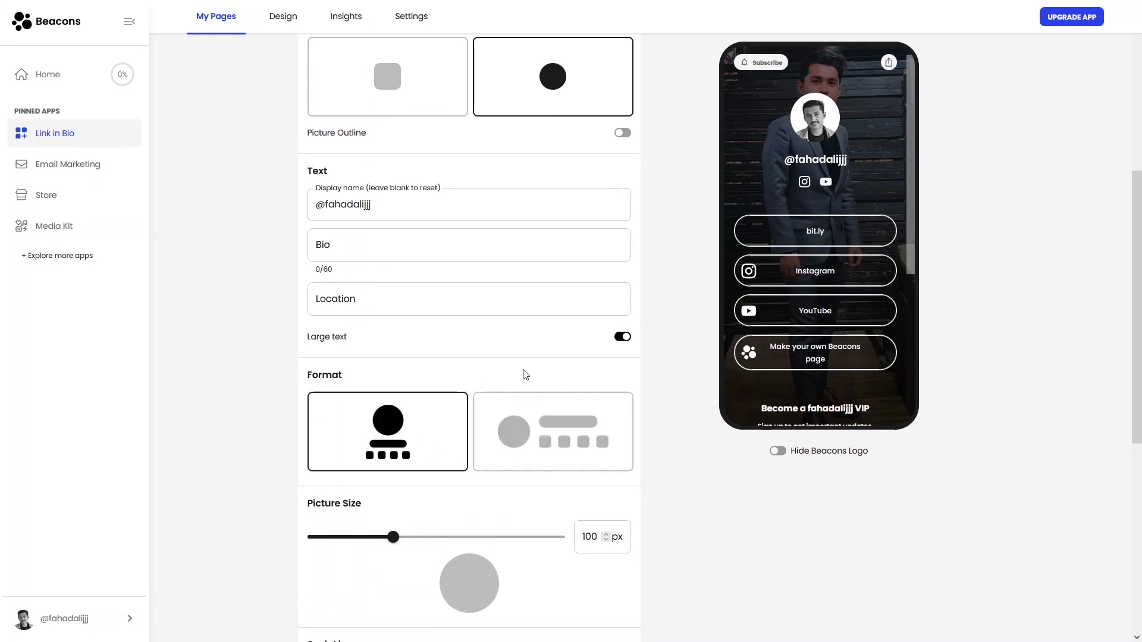
left_click(533, 411)
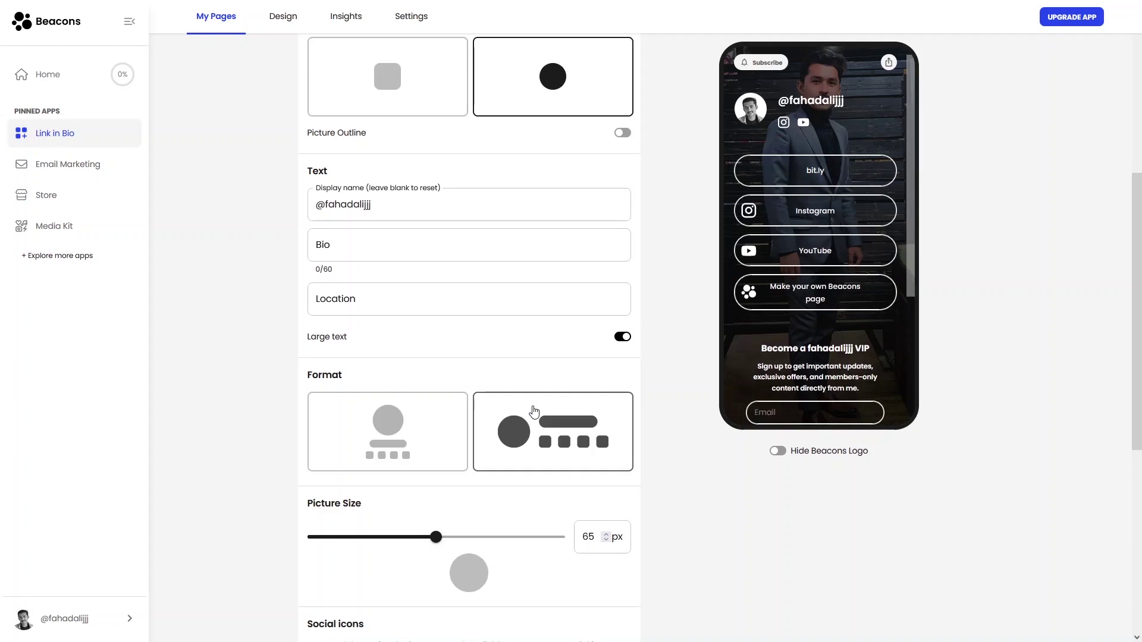
scroll(416, 386, "down", 2)
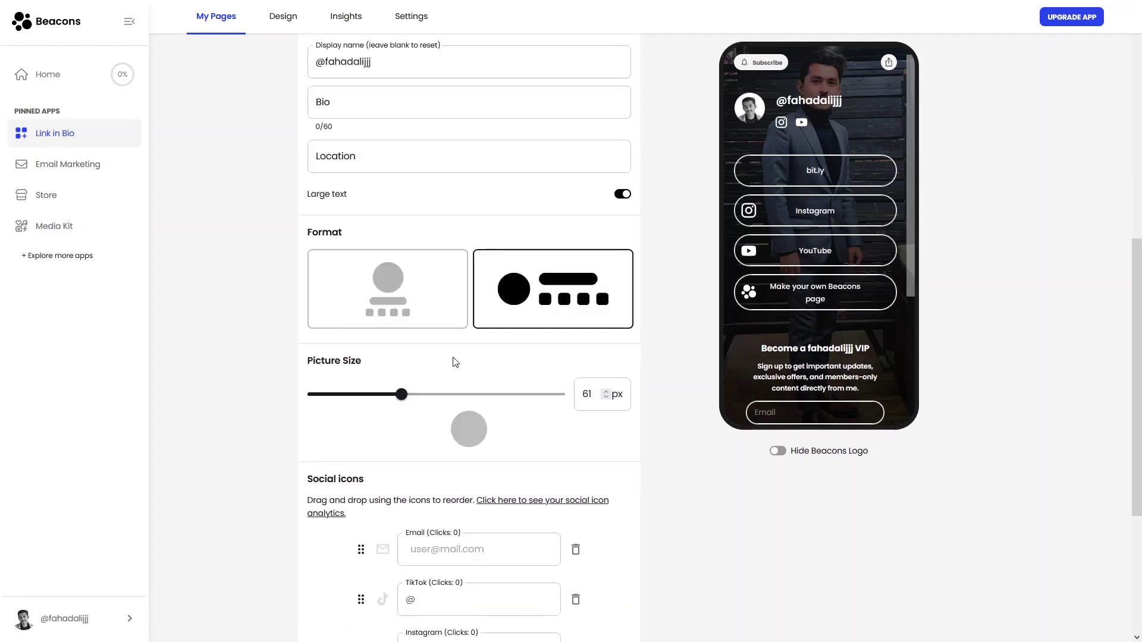
left_click_drag(433, 394, 416, 396)
left_click_drag(402, 394, 390, 395)
scroll(476, 357, "down", 4)
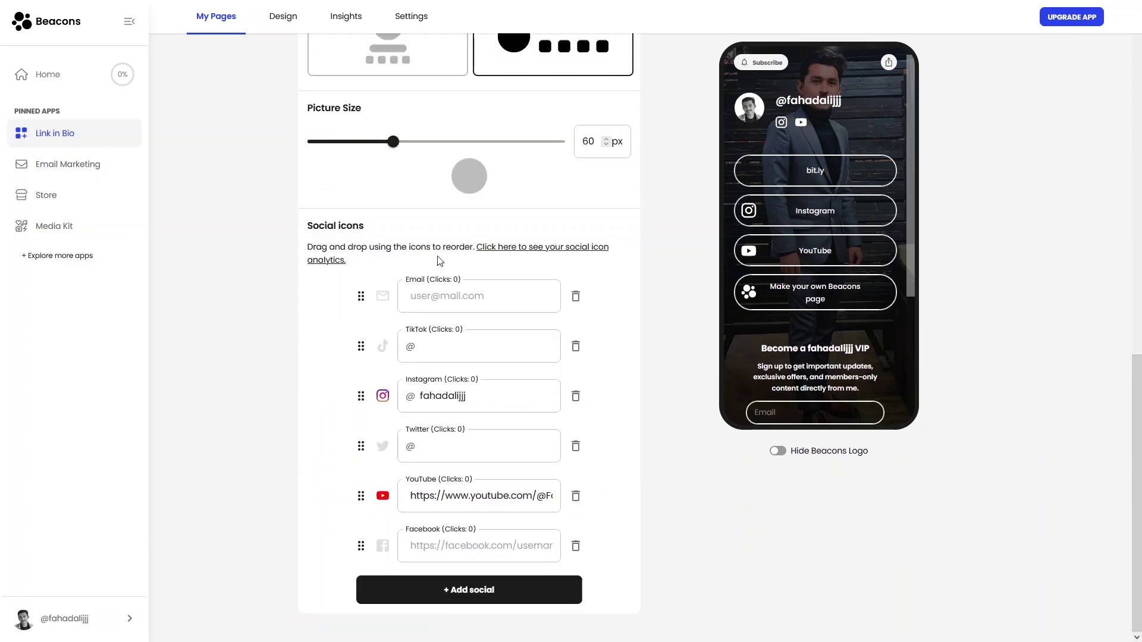
left_click_drag(375, 233, 307, 230)
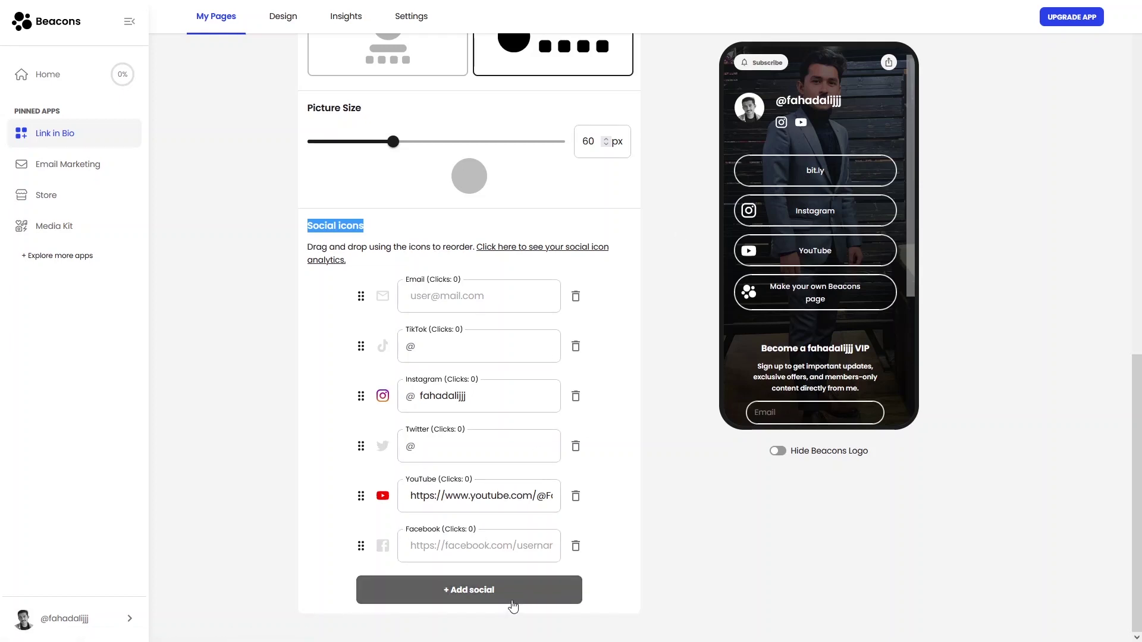
scroll(487, 345, "up", 10)
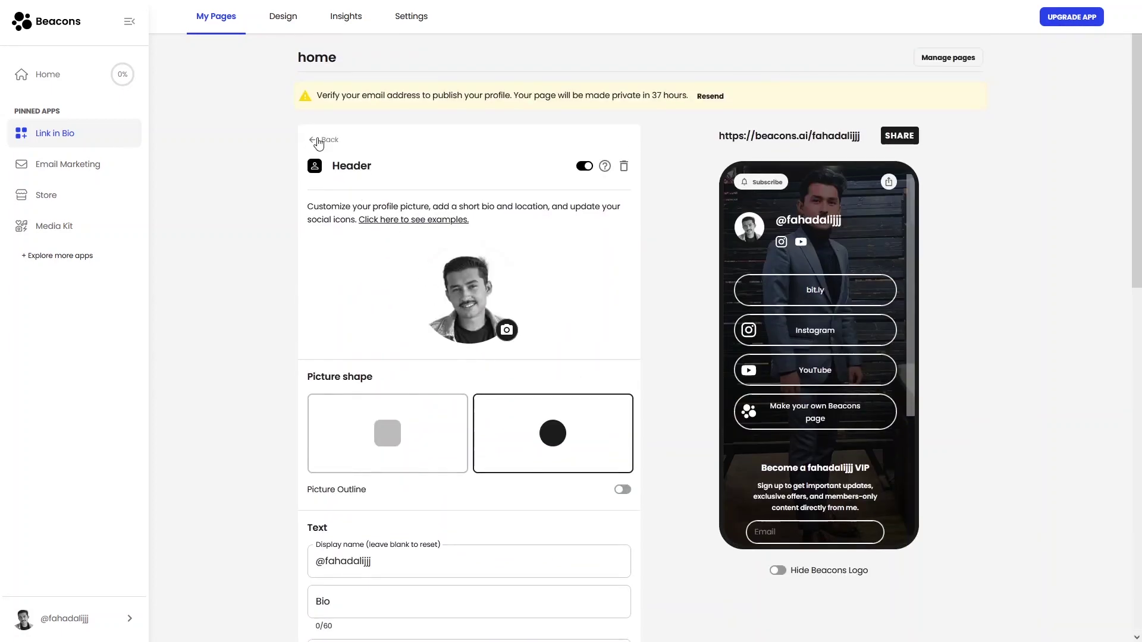
Leave the Header editor and browse the block catalogue, closing it without adding a block
left_click(315, 141)
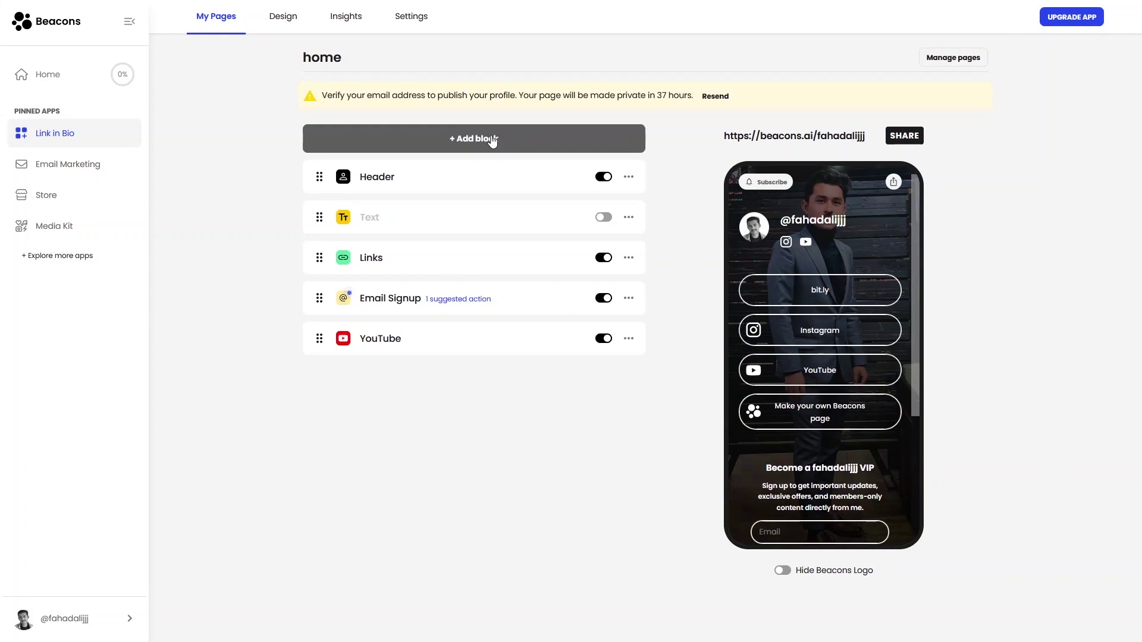
left_click(524, 138)
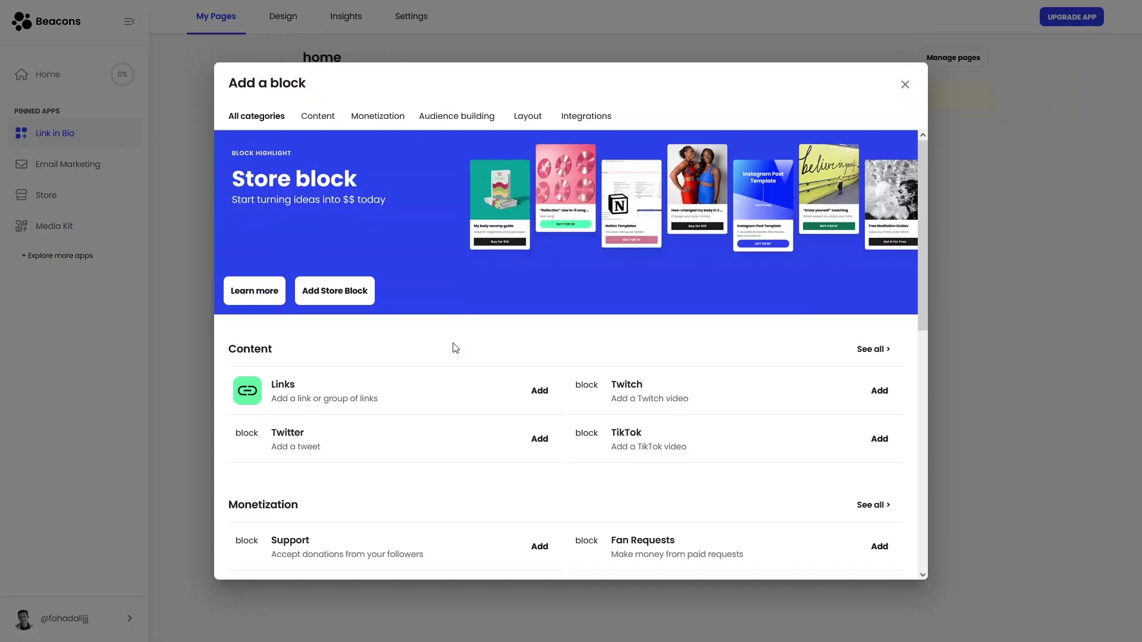
scroll(455, 347, "down", 1)
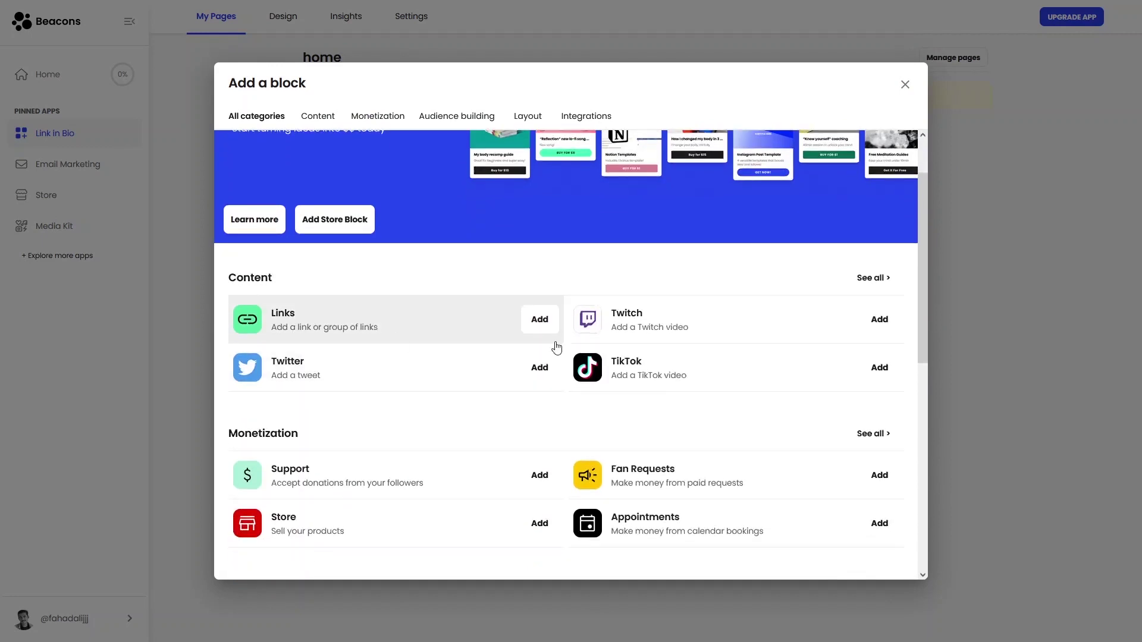
scroll(510, 399, "down", 1)
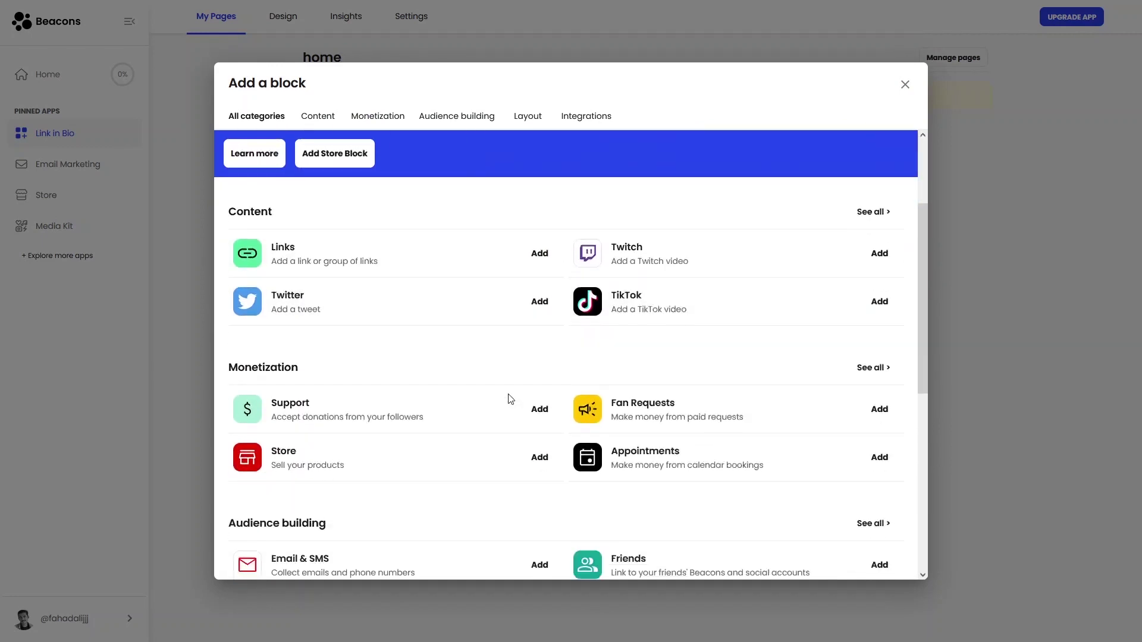
scroll(510, 399, "down", 2)
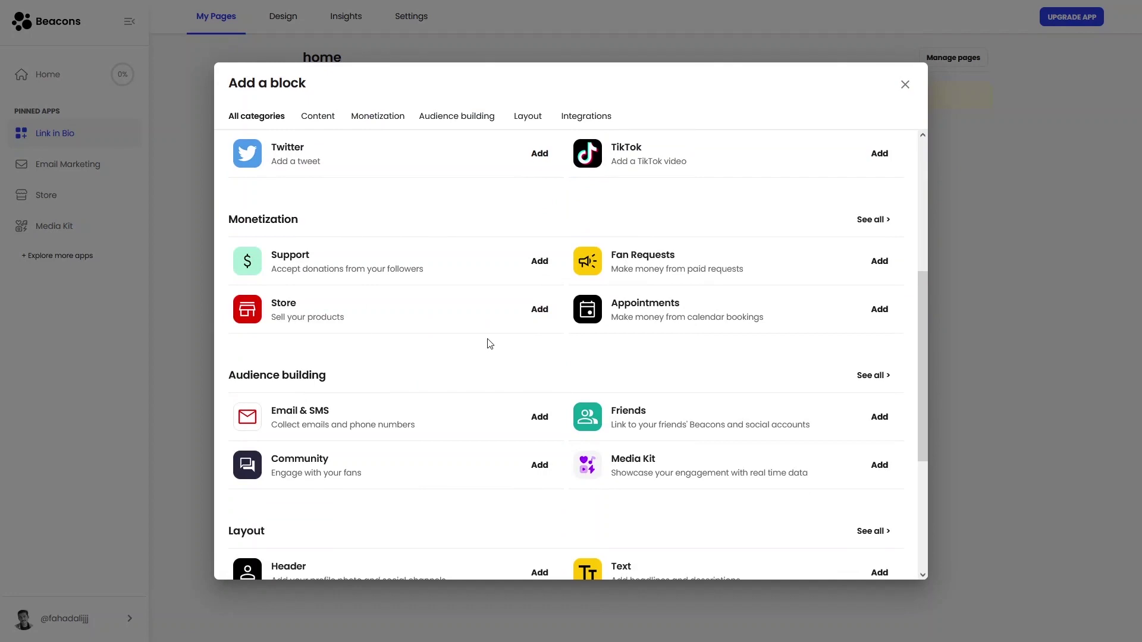
left_click(904, 85)
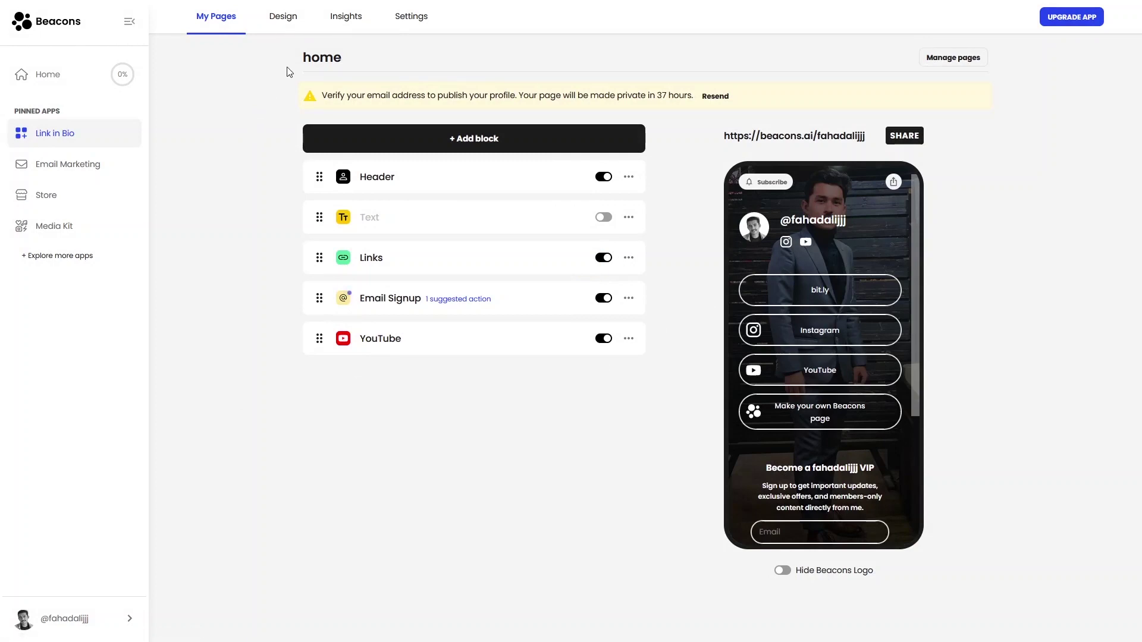
Apply the Chromatic theme from My themes, then page through the other saved themes
left_click(285, 25)
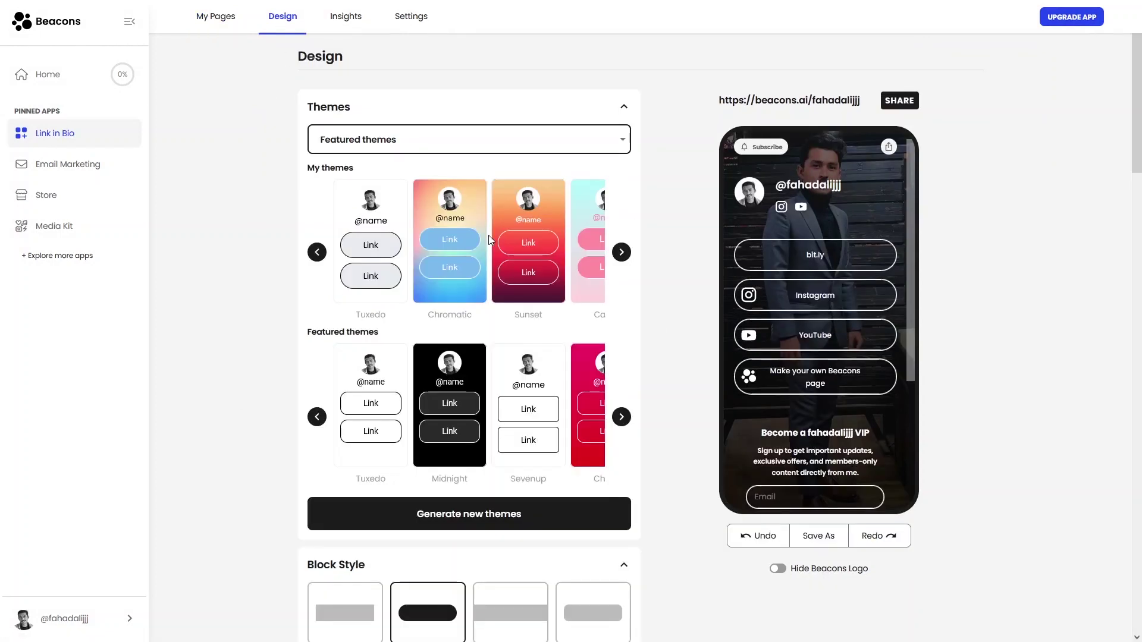
left_click(429, 289)
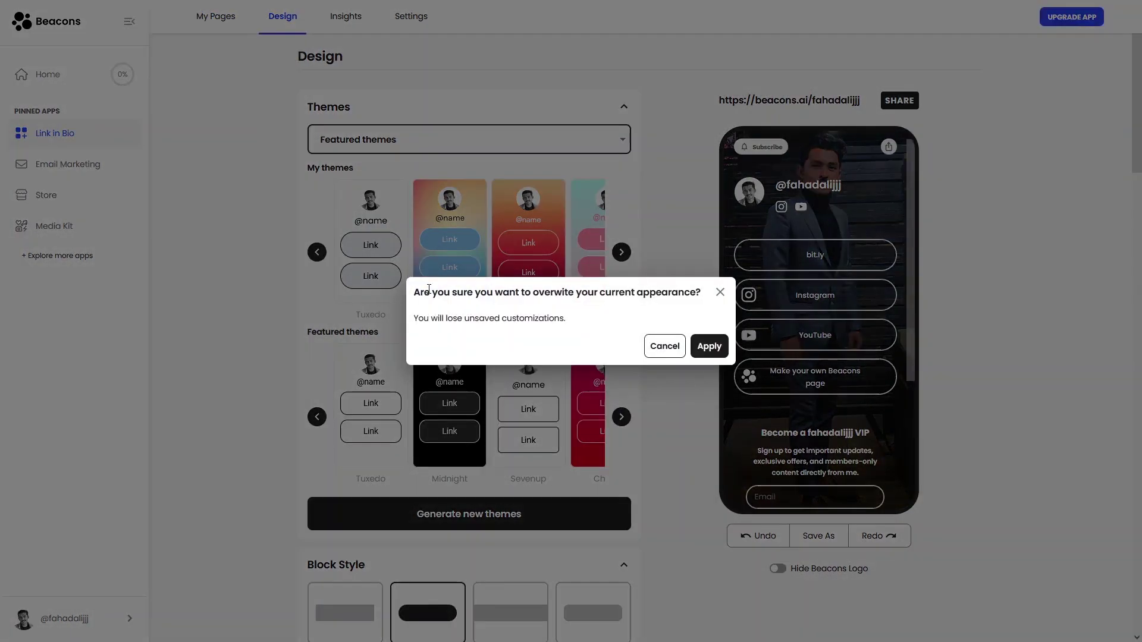
left_click(709, 346)
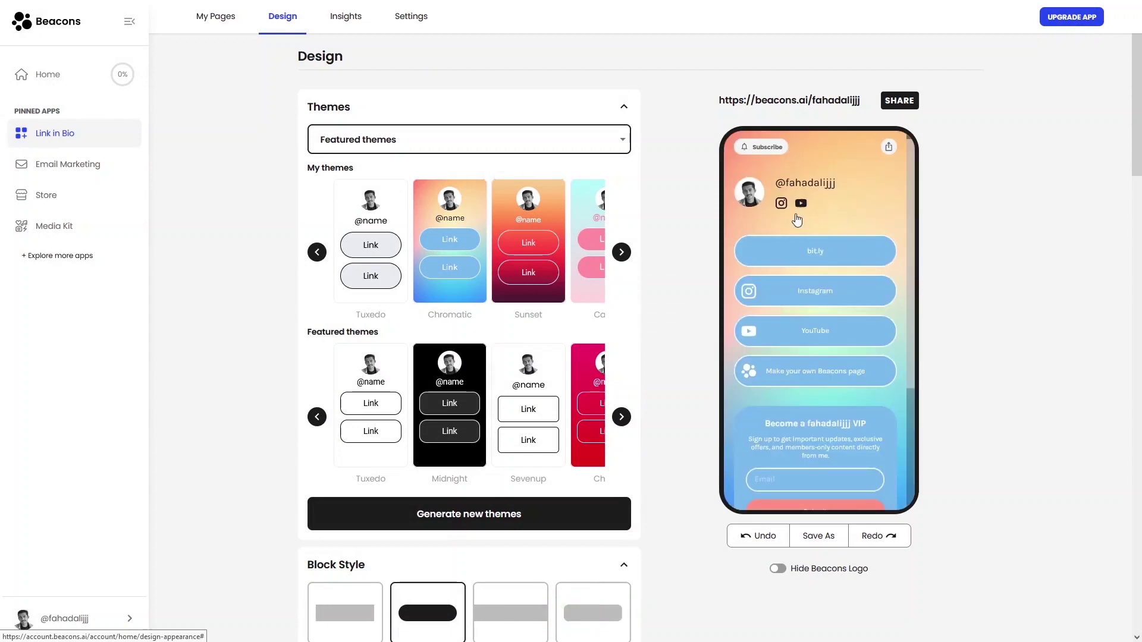
scroll(796, 225, "down", 3)
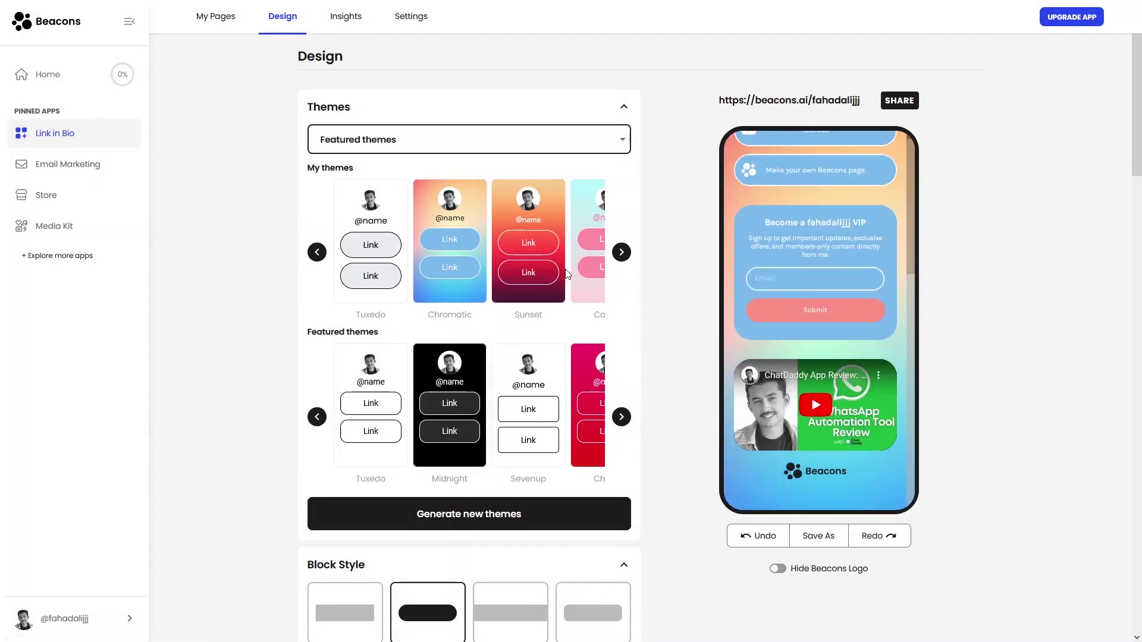
left_click(621, 254)
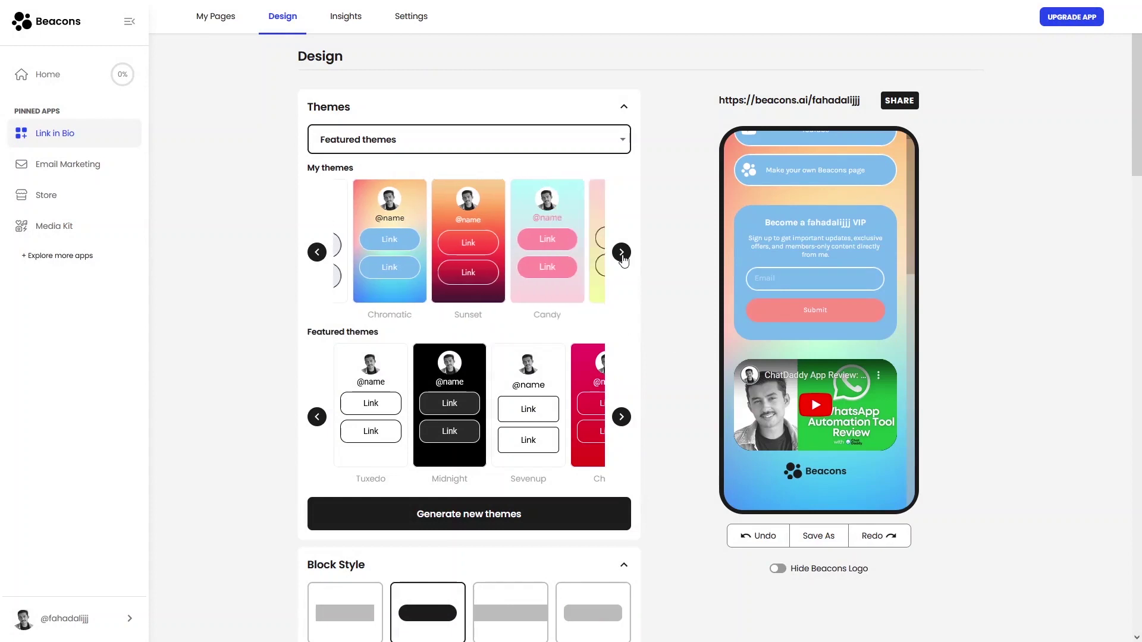
left_click(621, 254)
scroll(402, 196, "down", 3)
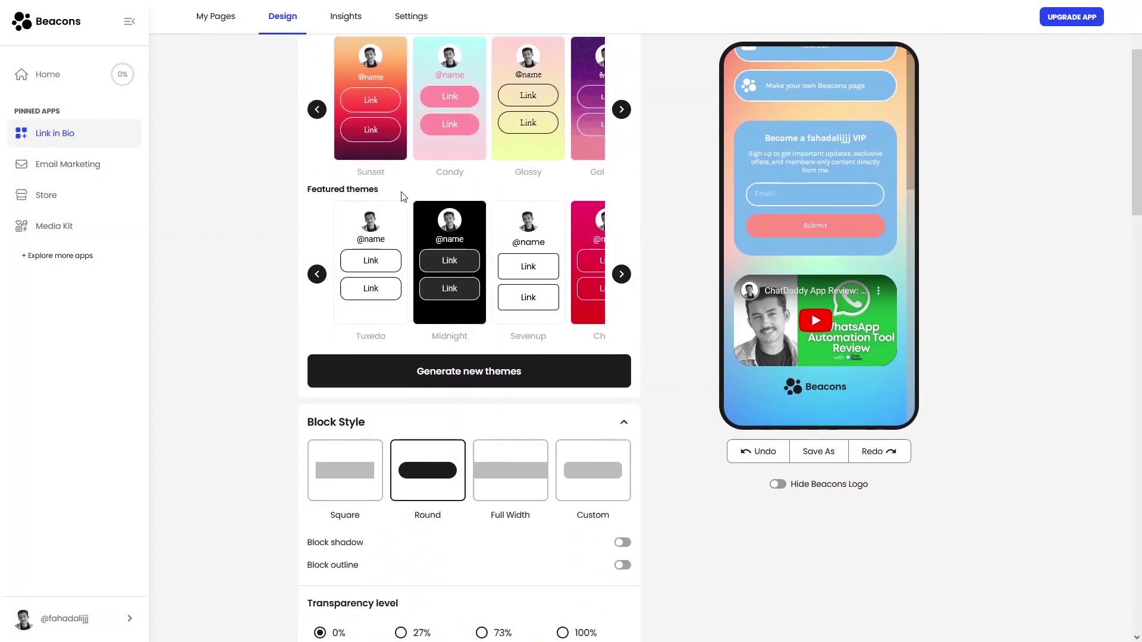
Replace the page's appearance with the Tuxedo theme
left_click(372, 312)
left_click(709, 340)
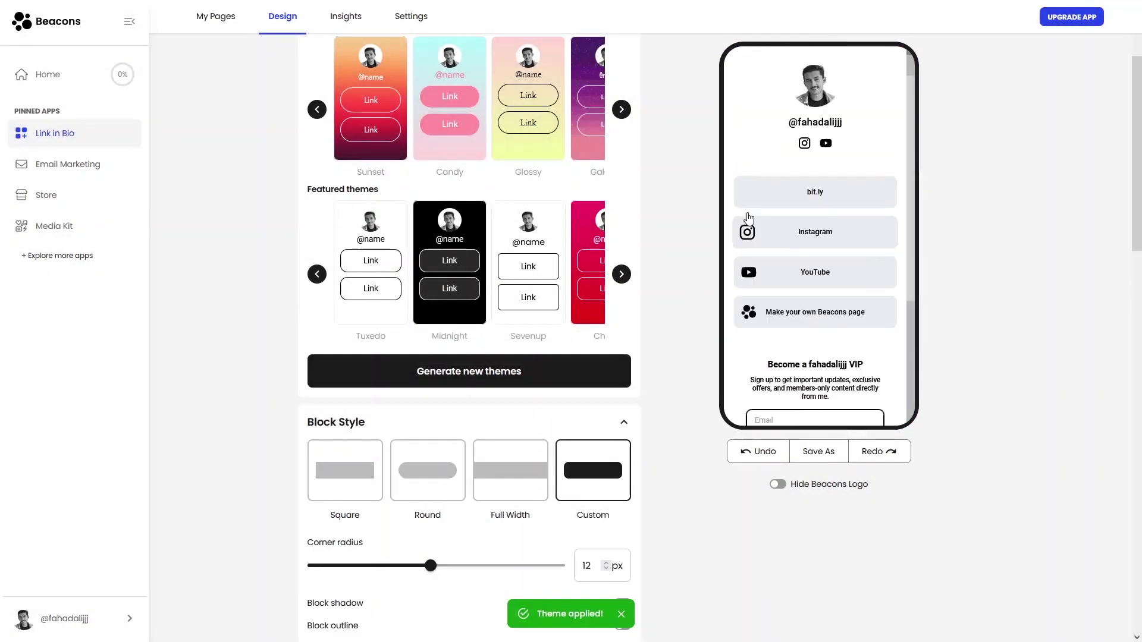
scroll(493, 267, "down", 4)
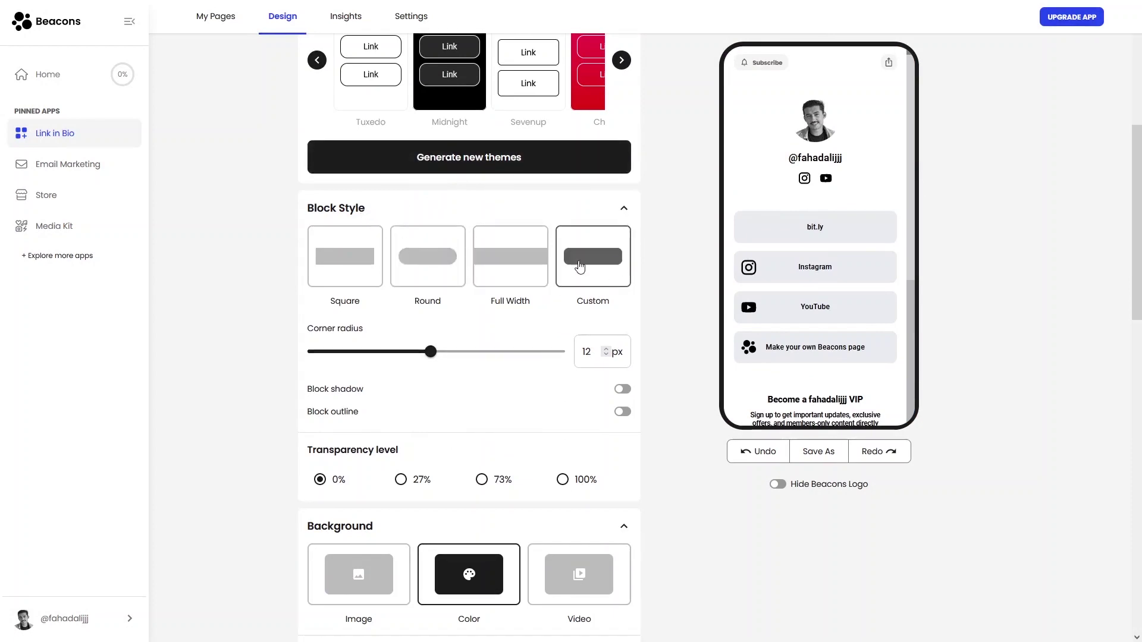
Make link blocks full width with custom 12 px rounded corners, plus shadow and outline
left_click(503, 271)
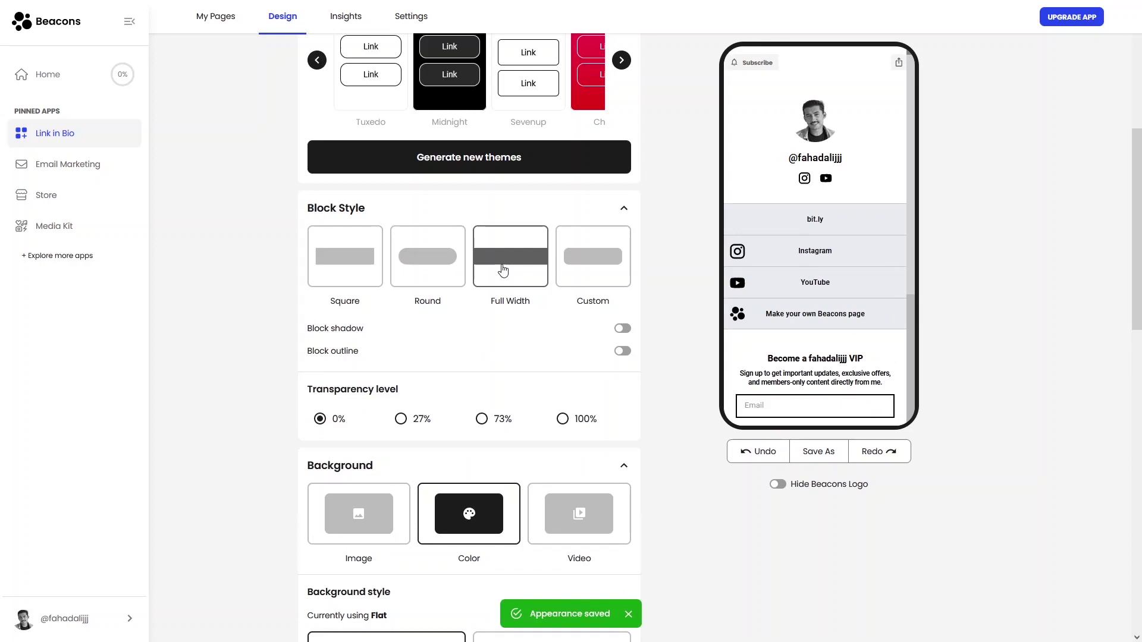
left_click(424, 265)
left_click(344, 266)
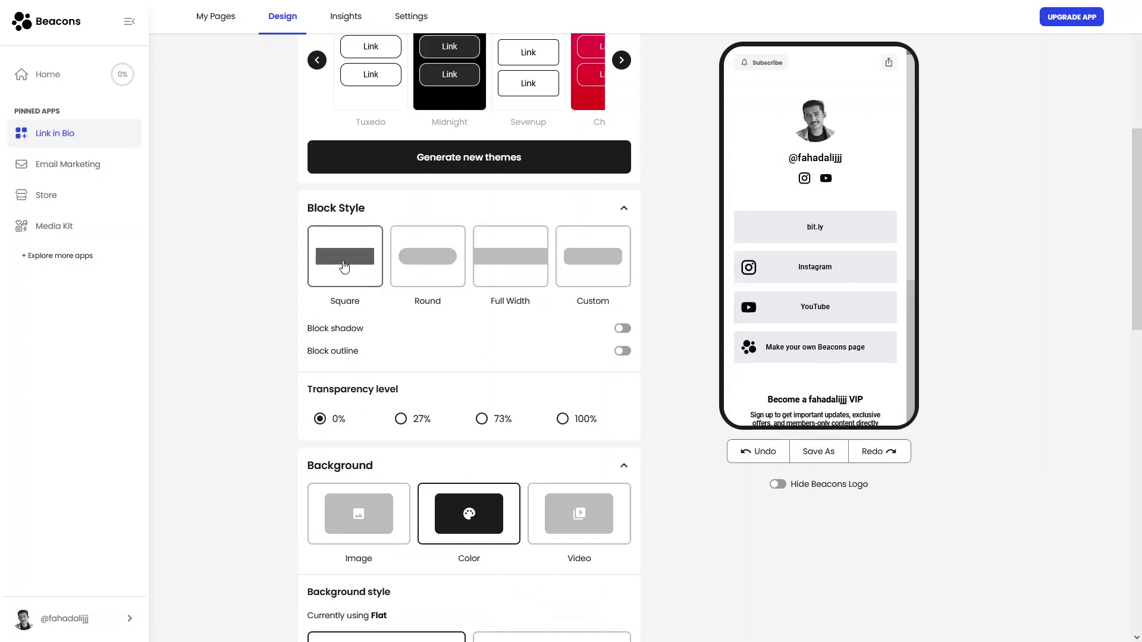
left_click(586, 270)
scroll(587, 298, "down", 3)
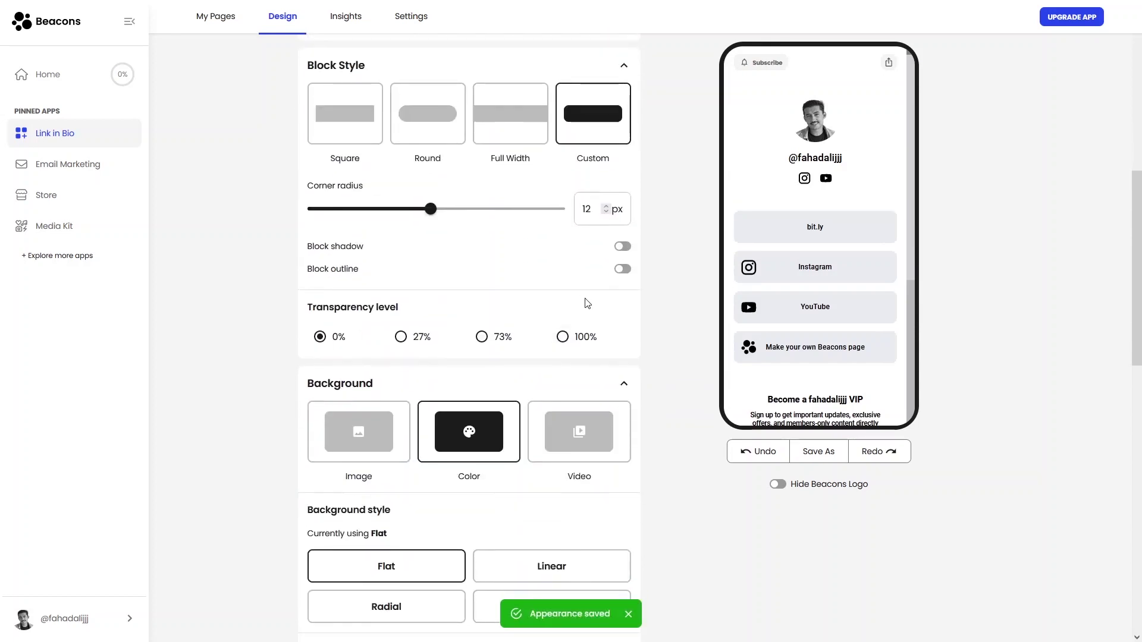
left_click(624, 247)
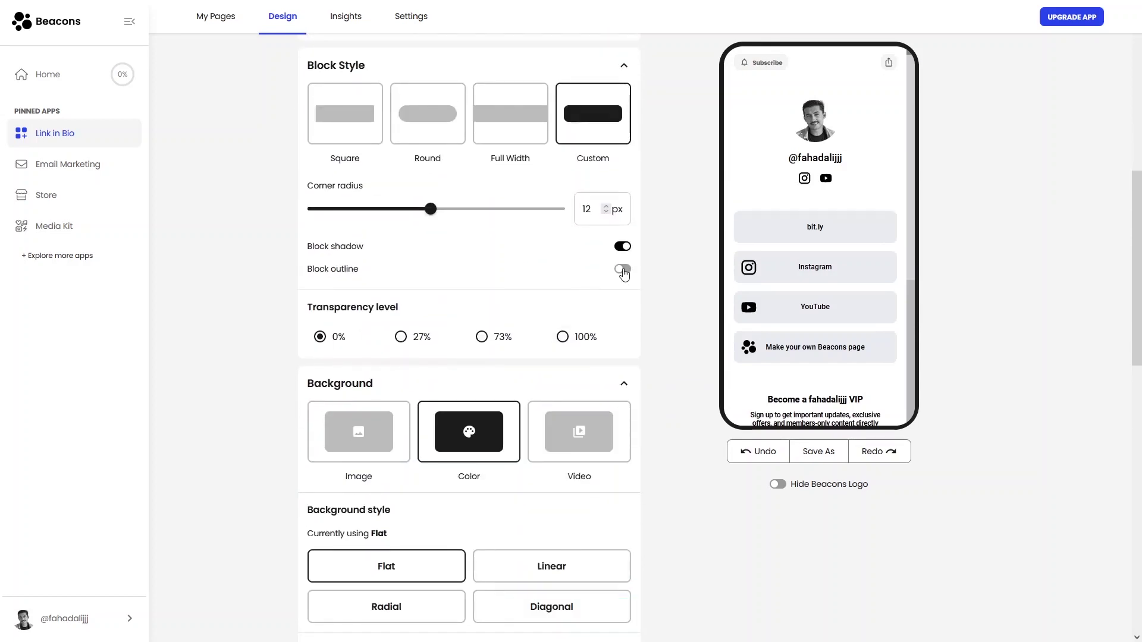
left_click(623, 269)
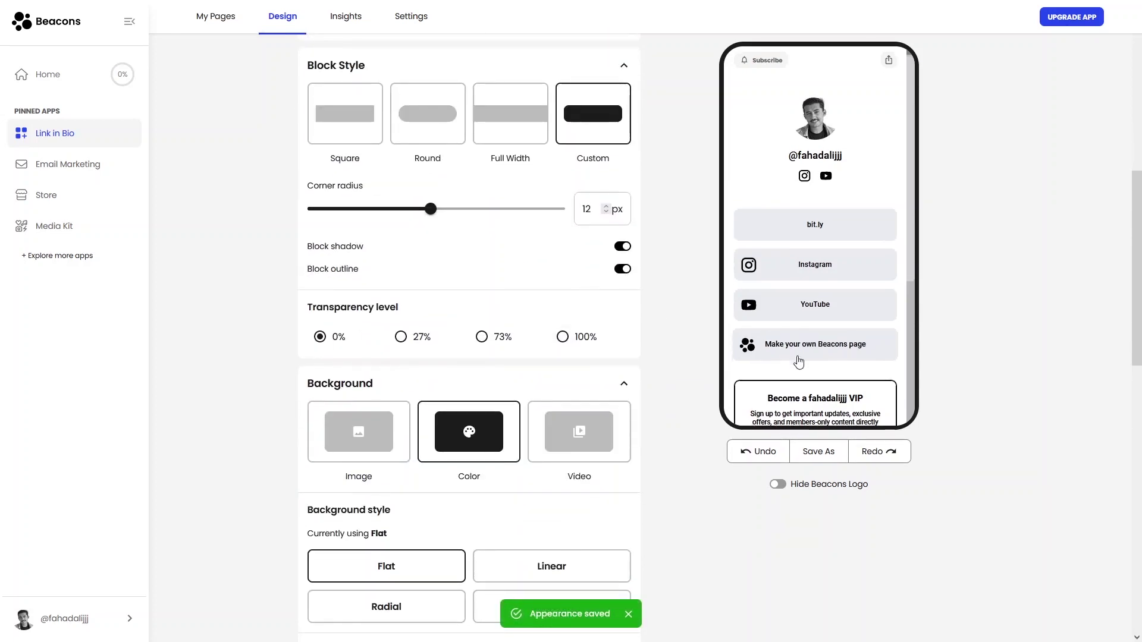
Try the Bellota font, then set the page font back to Poppins
scroll(798, 357, "down", 4)
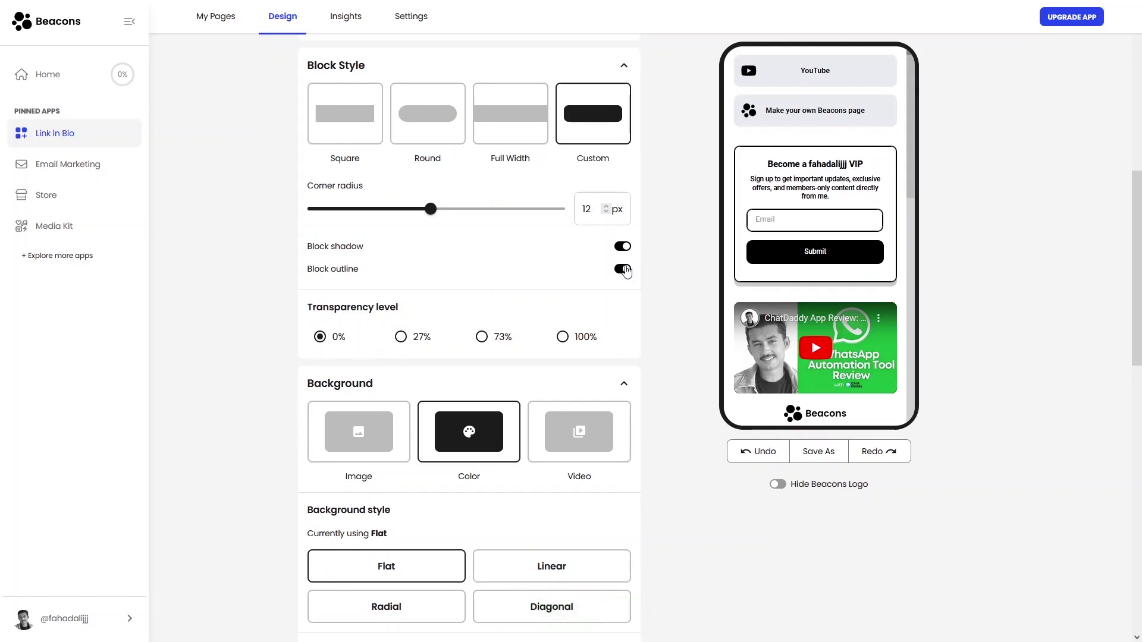
scroll(404, 241, "down", 1)
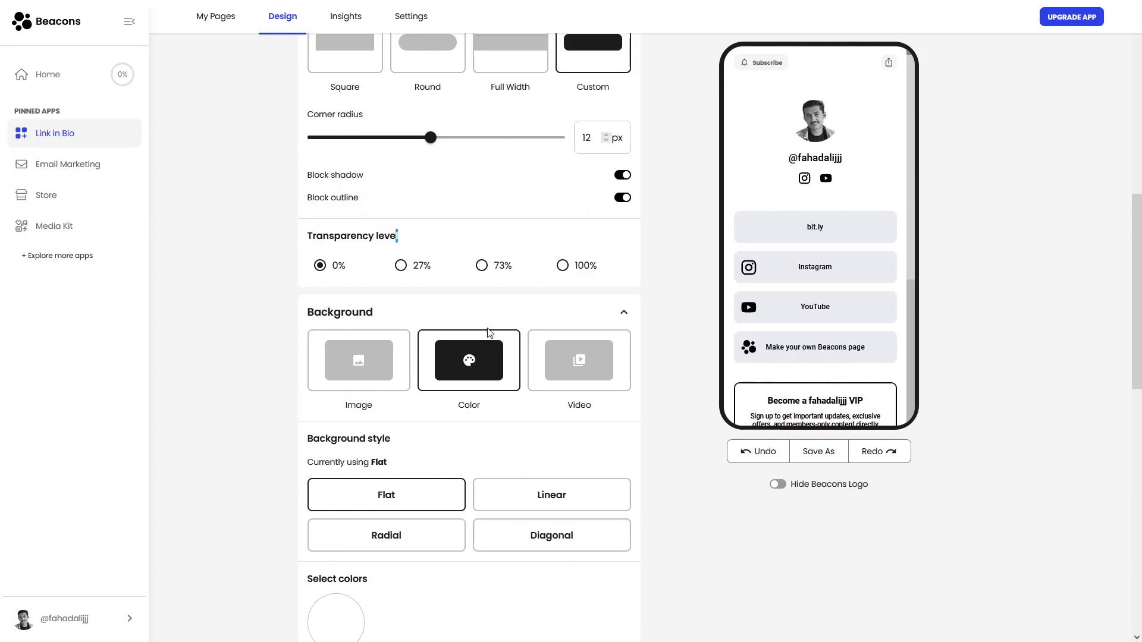
scroll(487, 331, "down", 2)
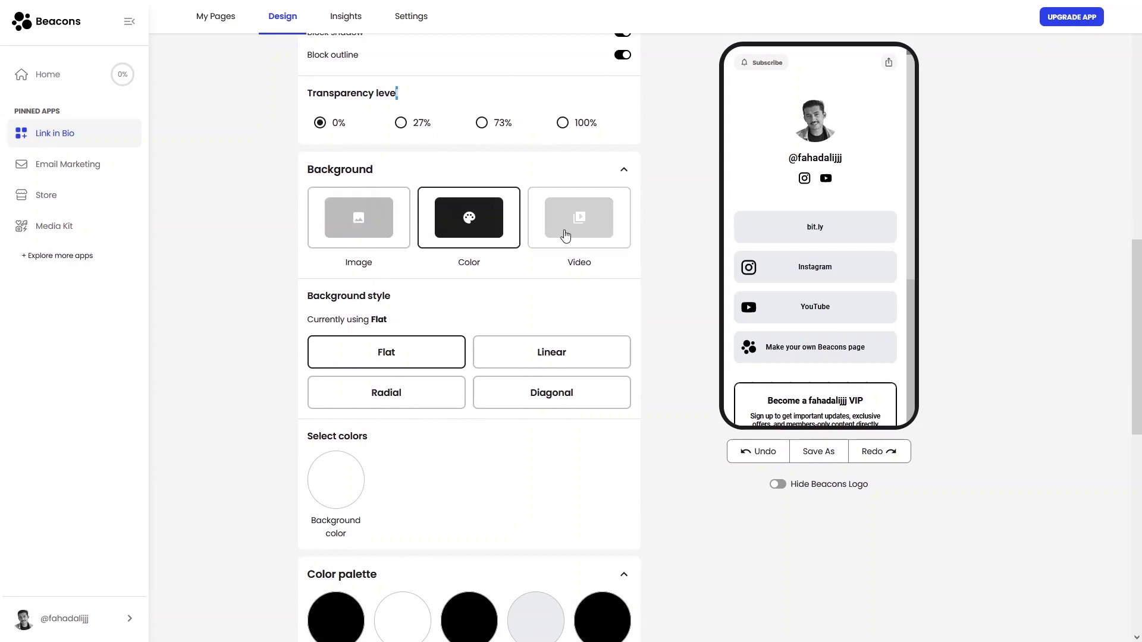
scroll(433, 178, "down", 3)
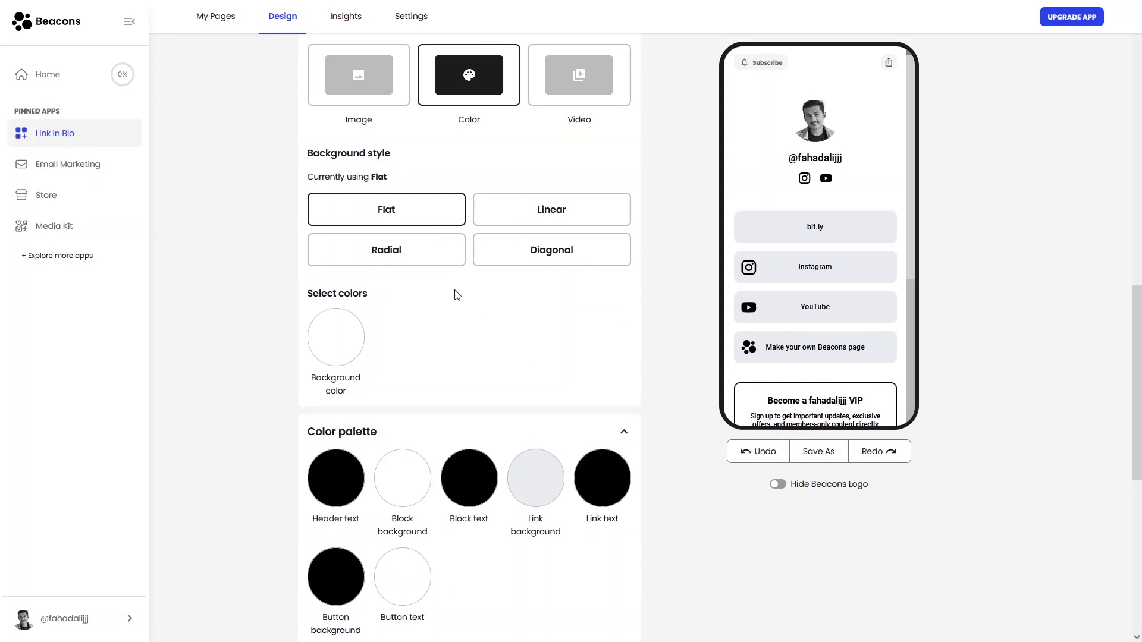
scroll(452, 286, "down", 3)
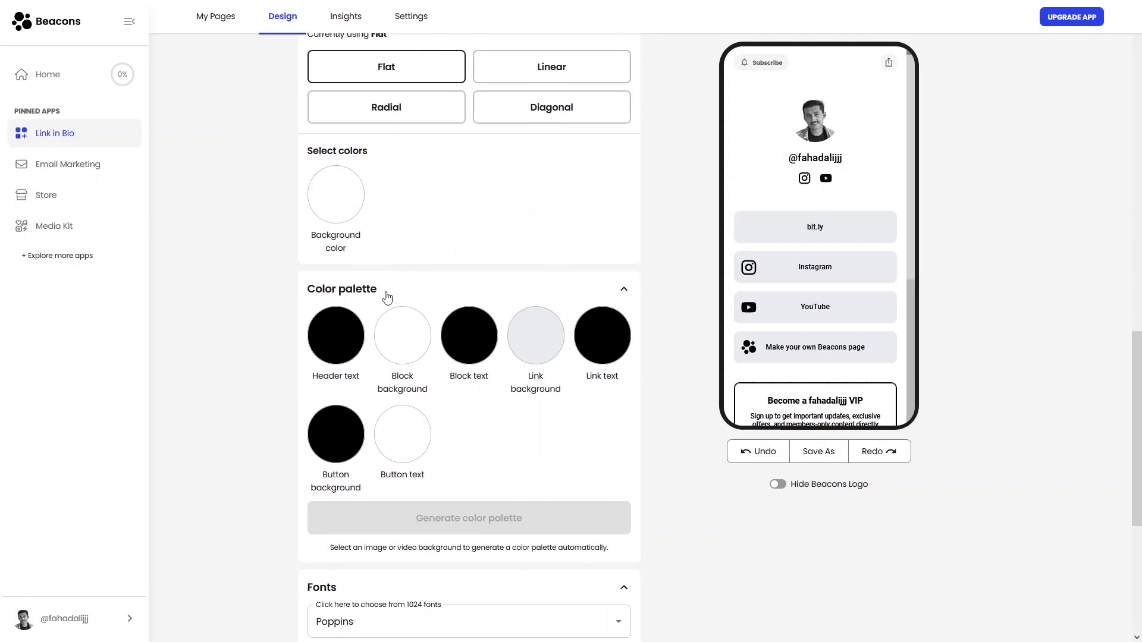
scroll(387, 297, "down", 5)
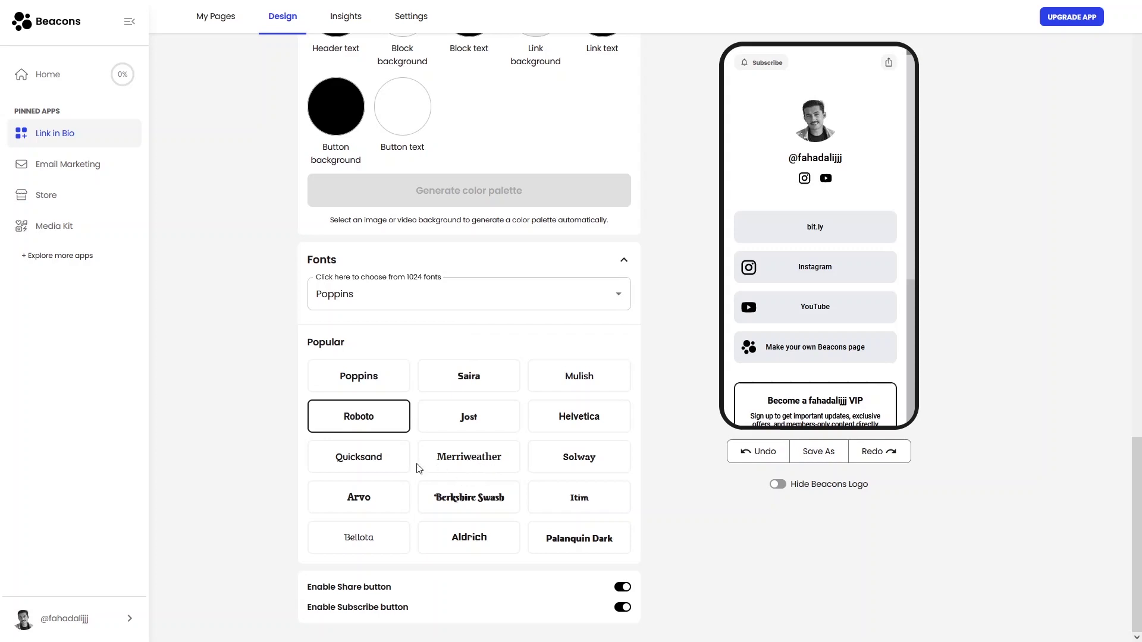
left_click(361, 546)
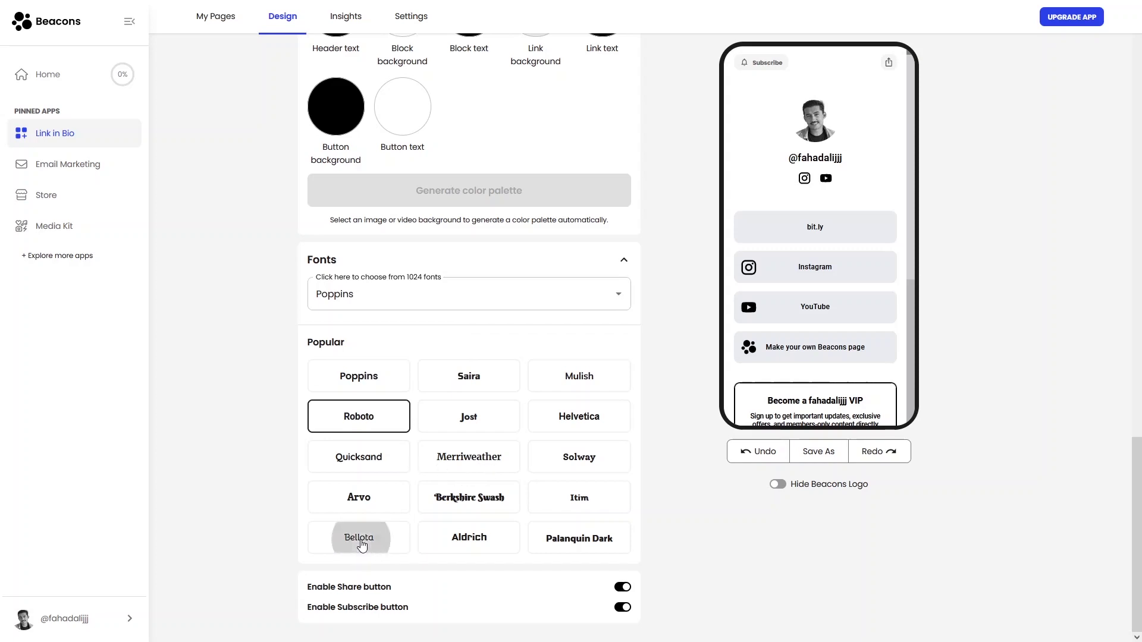
left_click(358, 380)
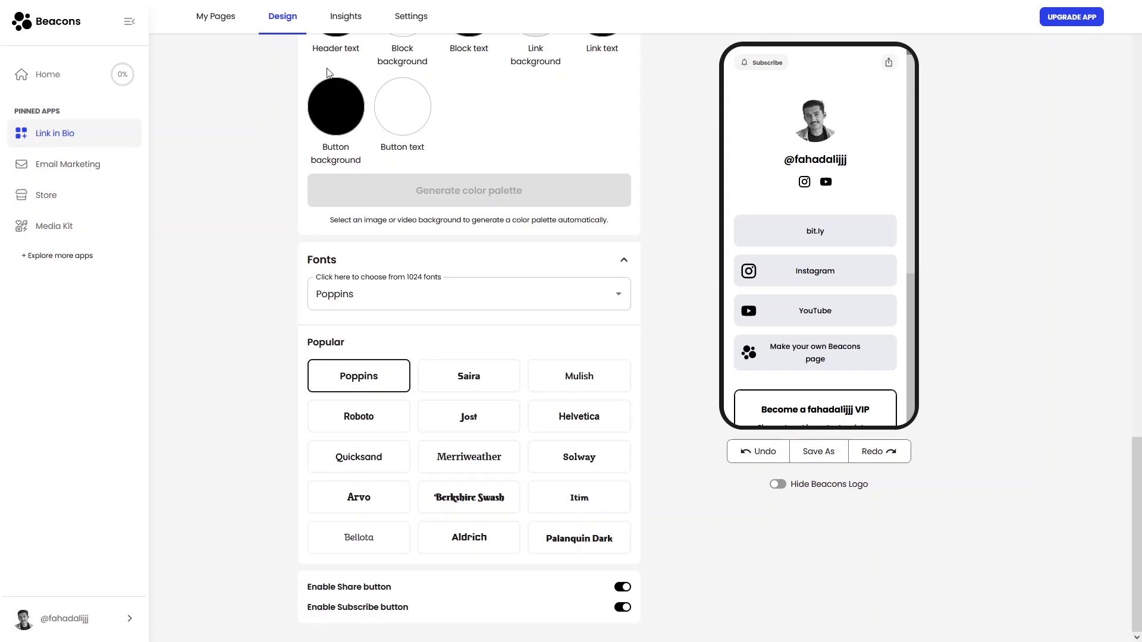
Check the page's Insights, showing 1 visit from Other
left_click(345, 16)
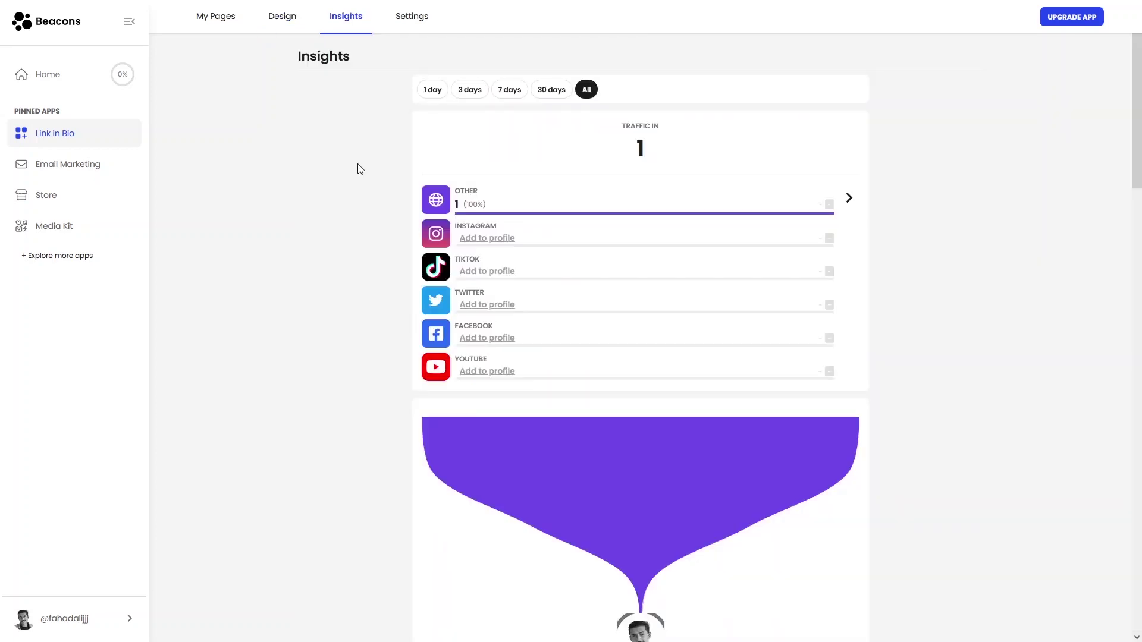
scroll(360, 168, "down", 15)
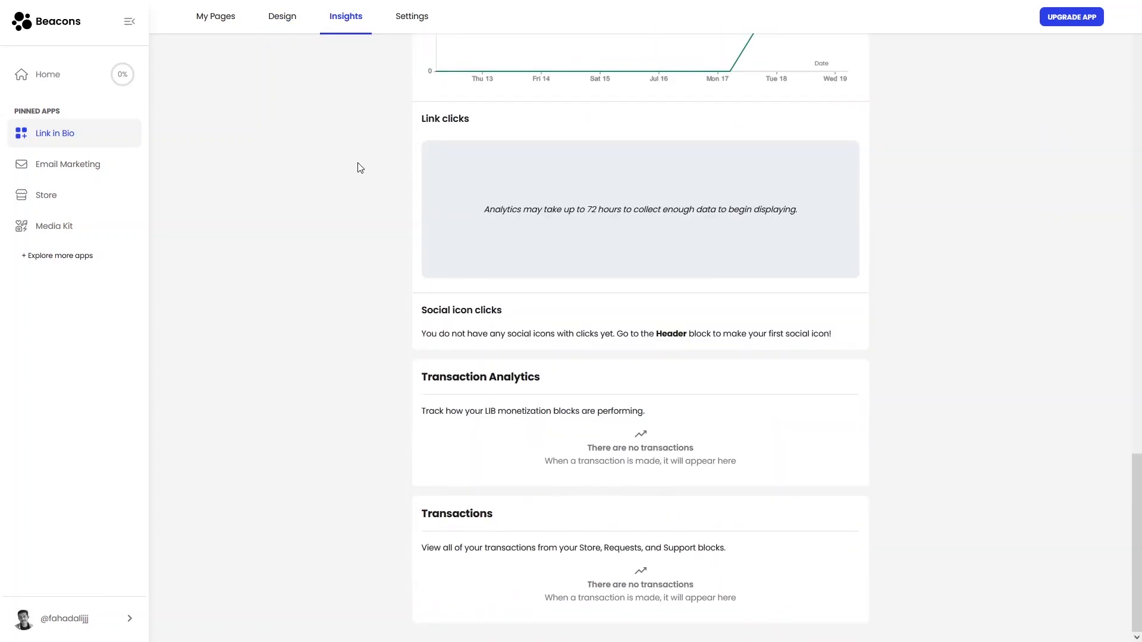
scroll(358, 163, "up", 15)
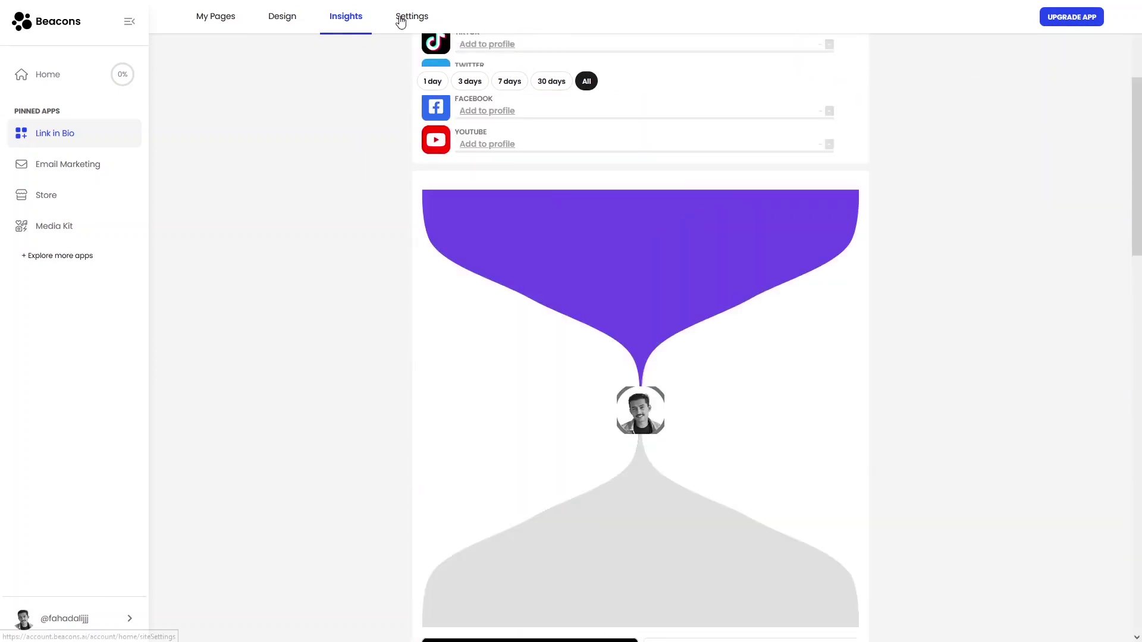
Review the Settings: custom domain offer, 0.00MB of 50MB storage, sensitive content Off, branding
left_click(400, 18)
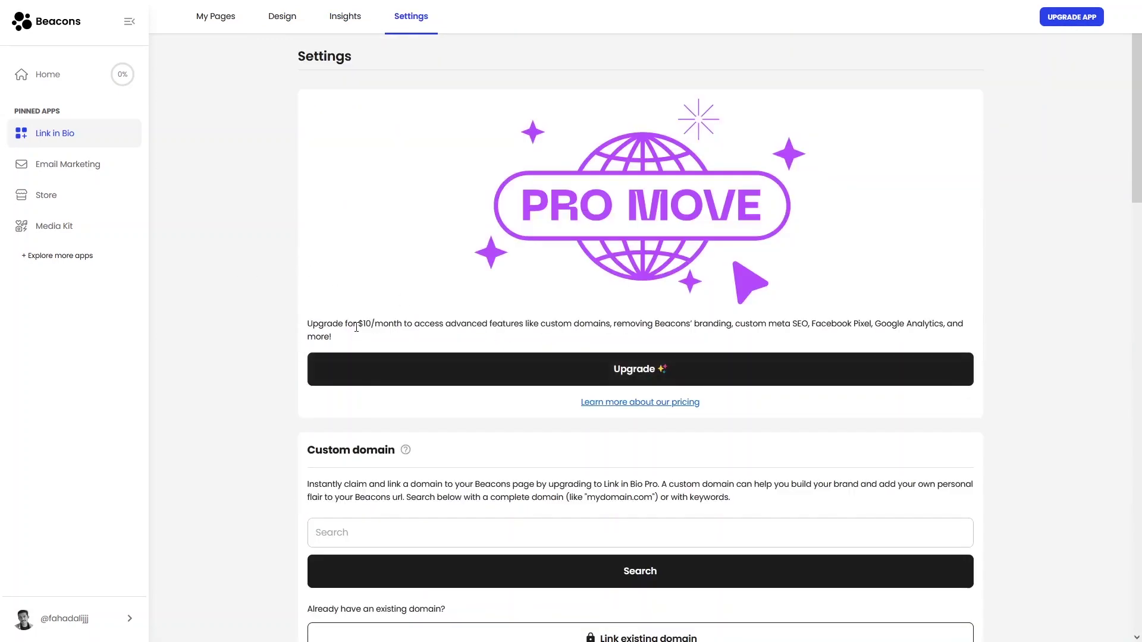
scroll(410, 371, "down", 2)
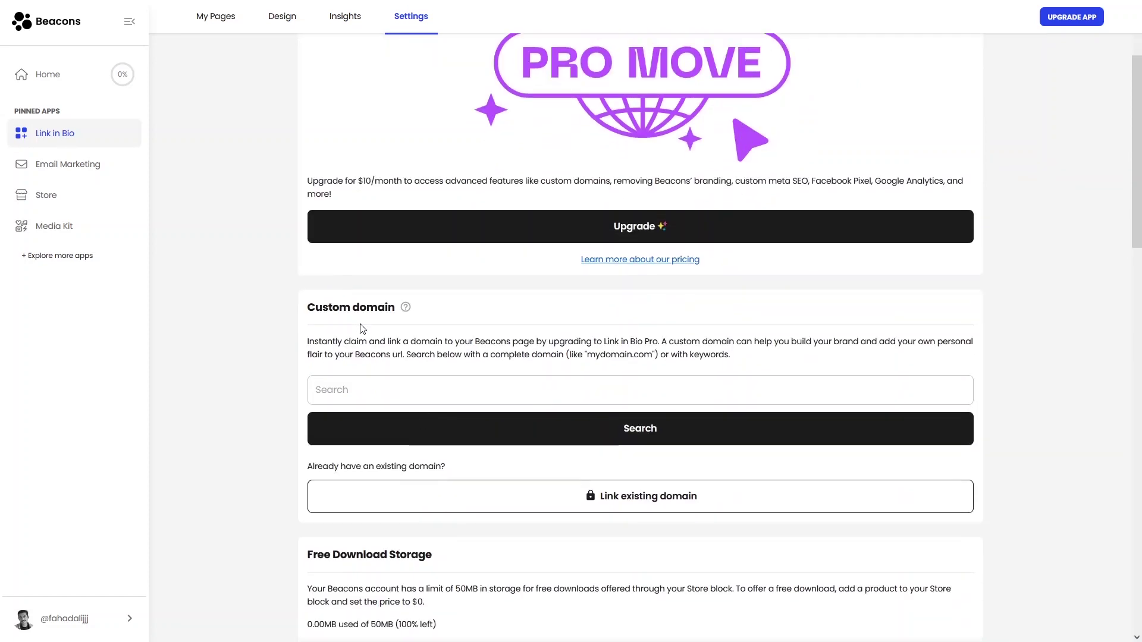
scroll(362, 327, "down", 4)
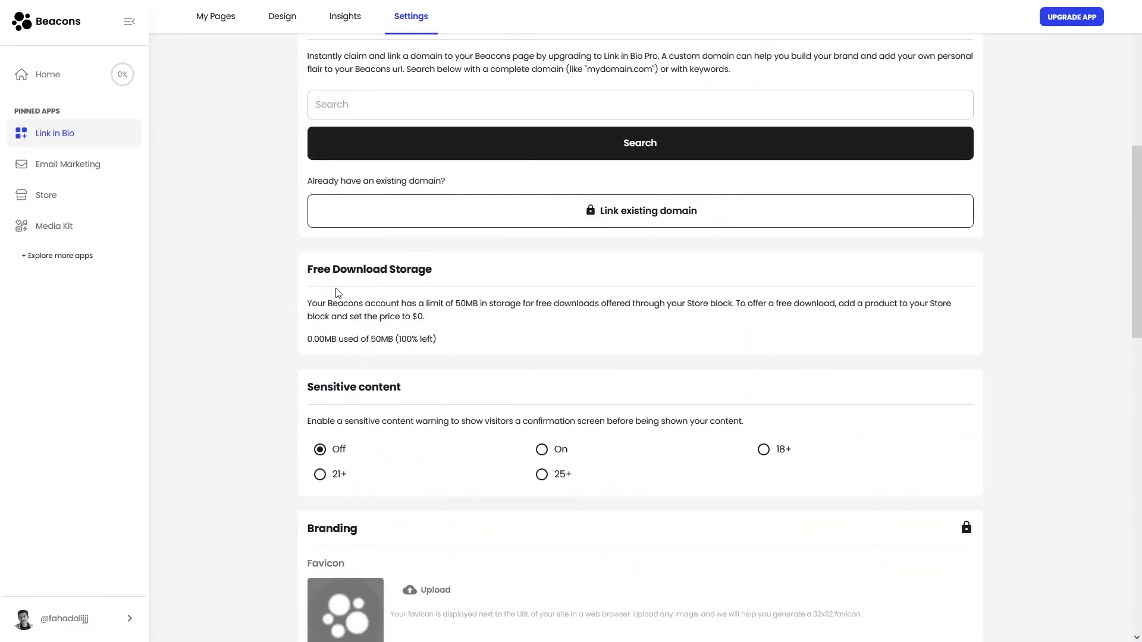
scroll(397, 297, "down", 3)
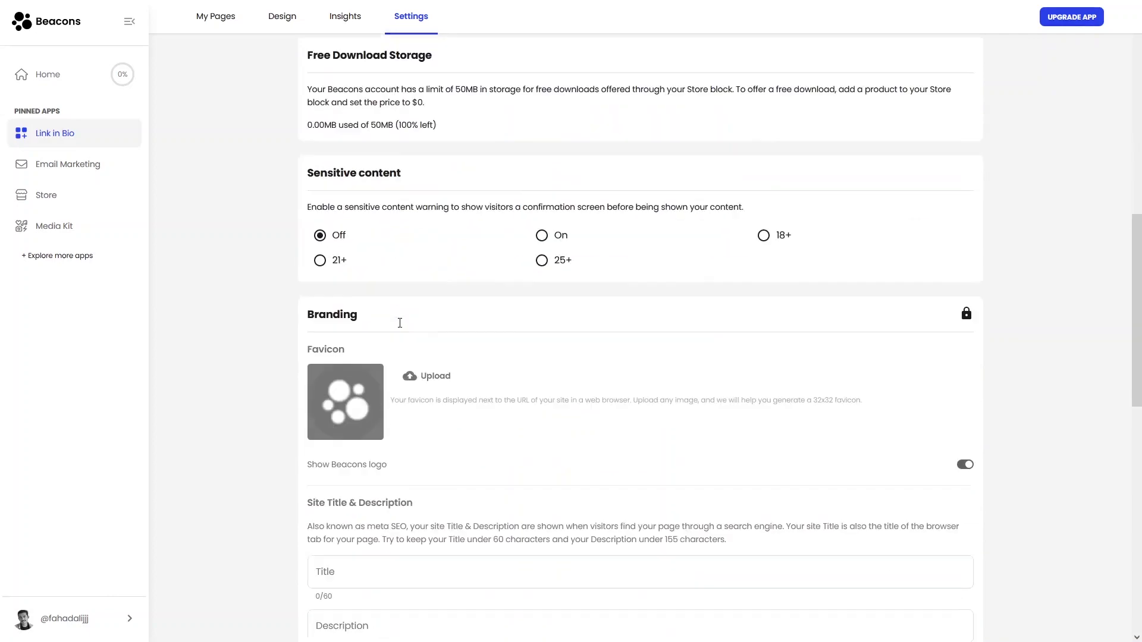
scroll(474, 299, "up", 8)
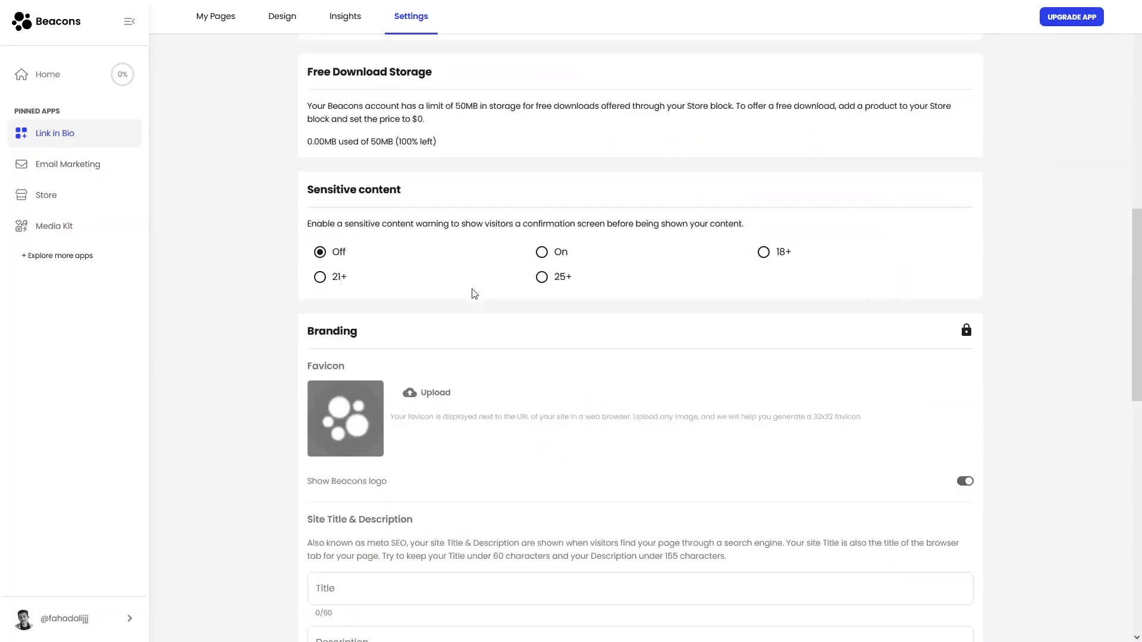
Start generating a welcome email in the Email Marketing app
left_click(78, 164)
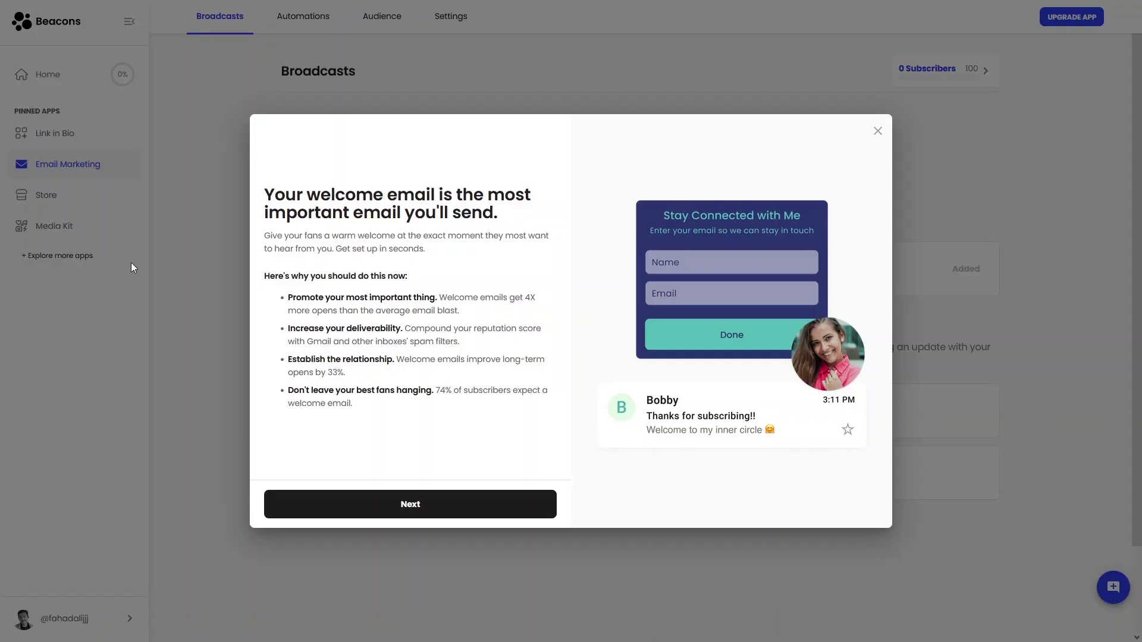
left_click(443, 515)
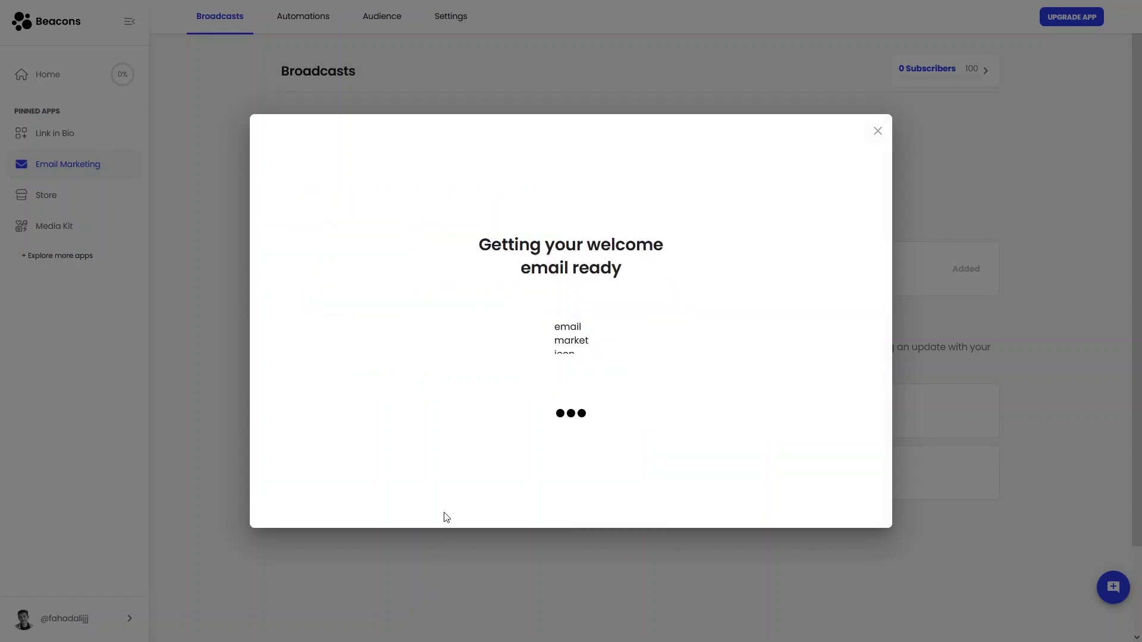
scroll(713, 288, "down", 10)
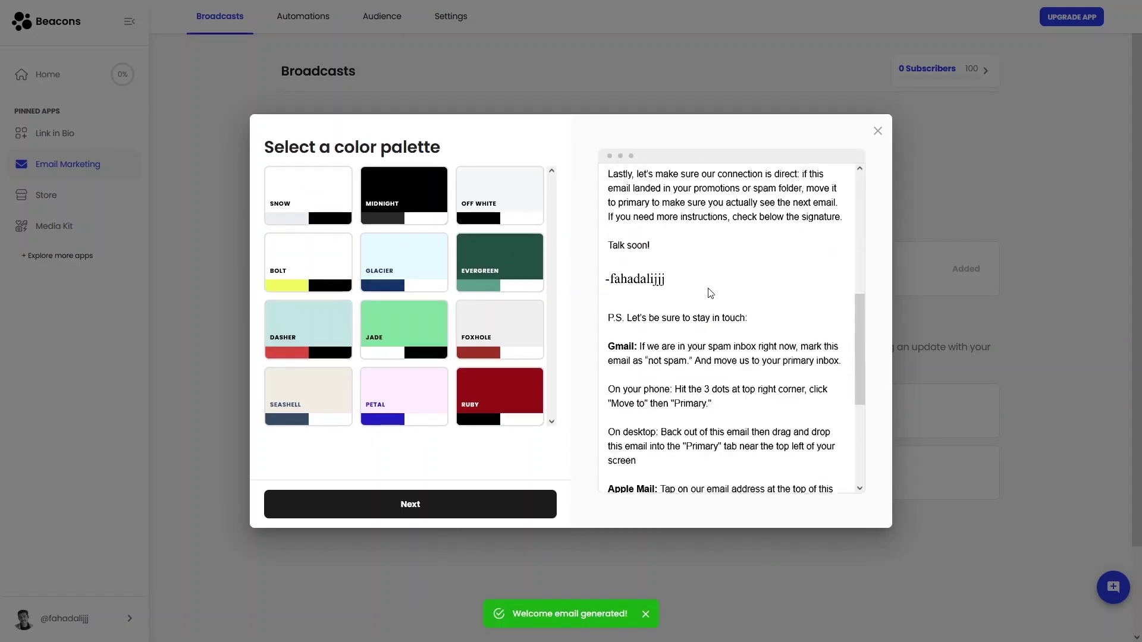
scroll(612, 298, "up", 4)
scroll(612, 295, "up", 10)
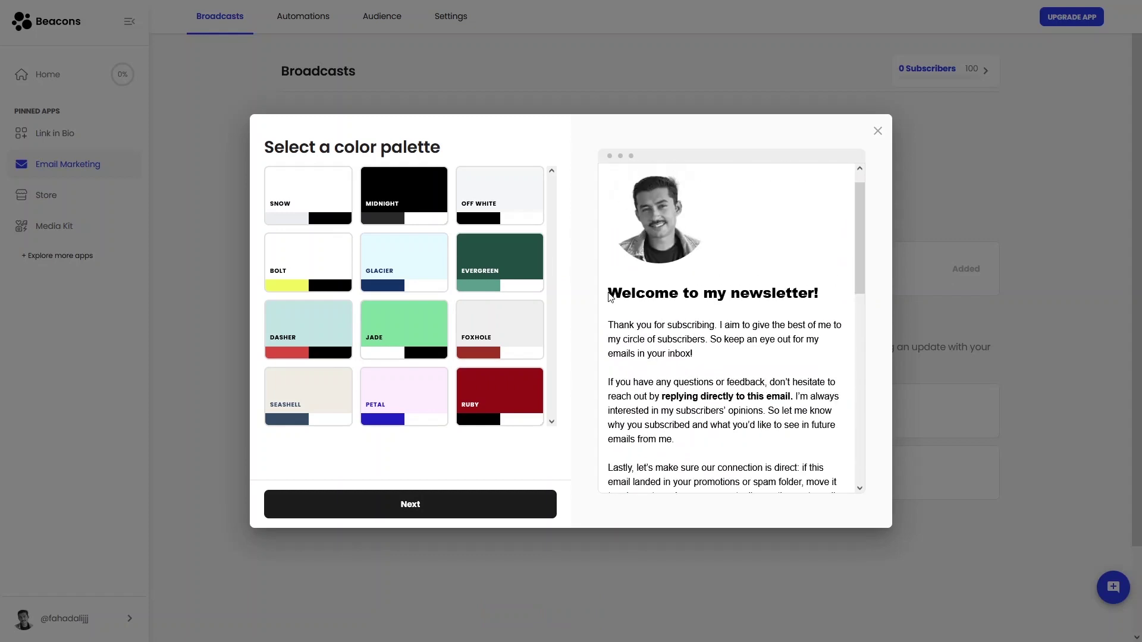
Settle on the Off White palette after trying Snow and Midnight, then publish the email
left_click(476, 214)
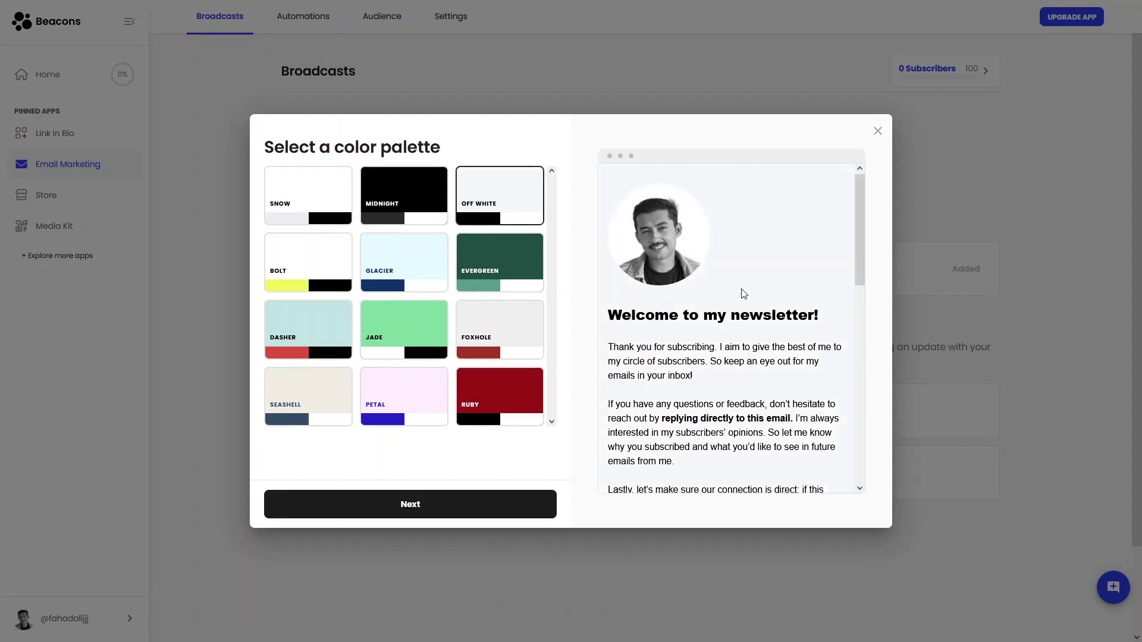
left_click(309, 197)
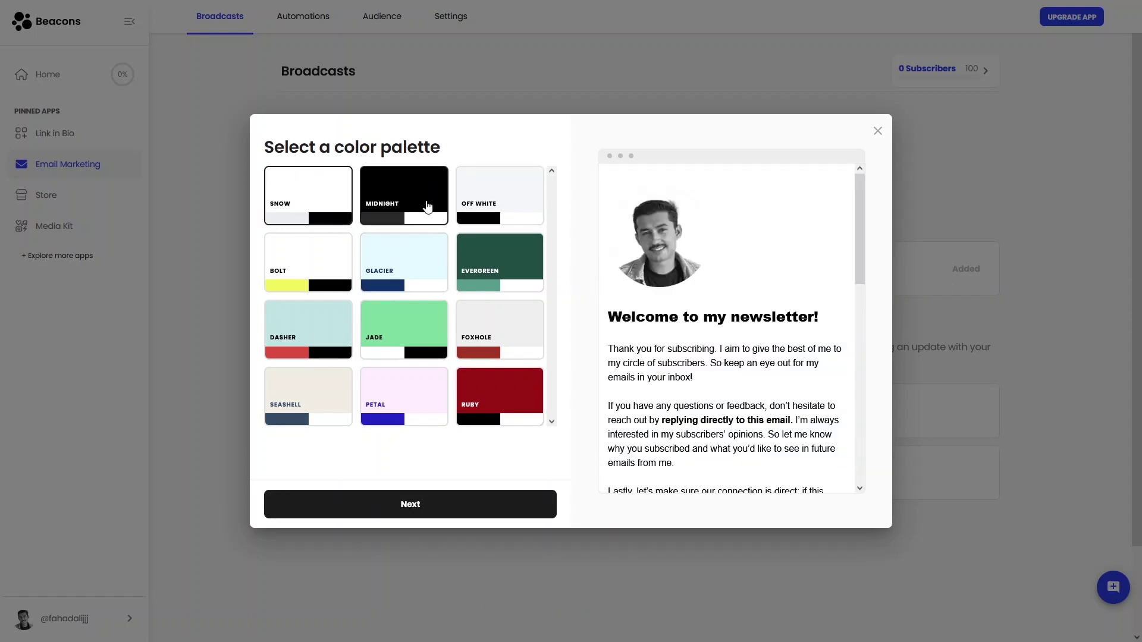
left_click(426, 206)
left_click(482, 209)
scroll(687, 315, "down", 7)
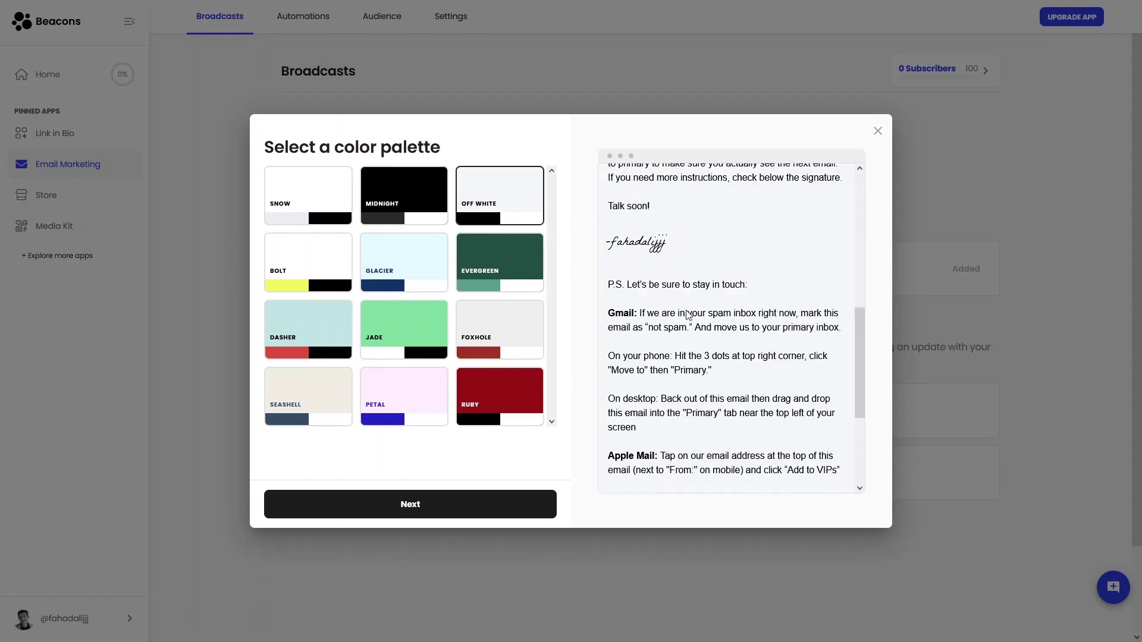
scroll(687, 316, "down", 3)
left_click(522, 514)
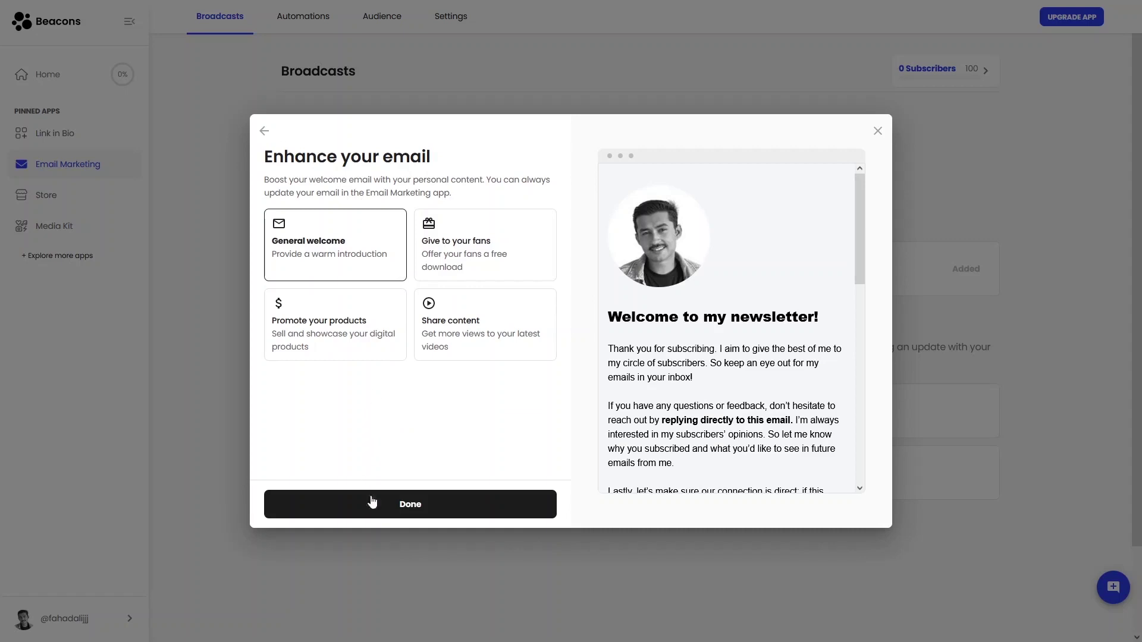
left_click(373, 504)
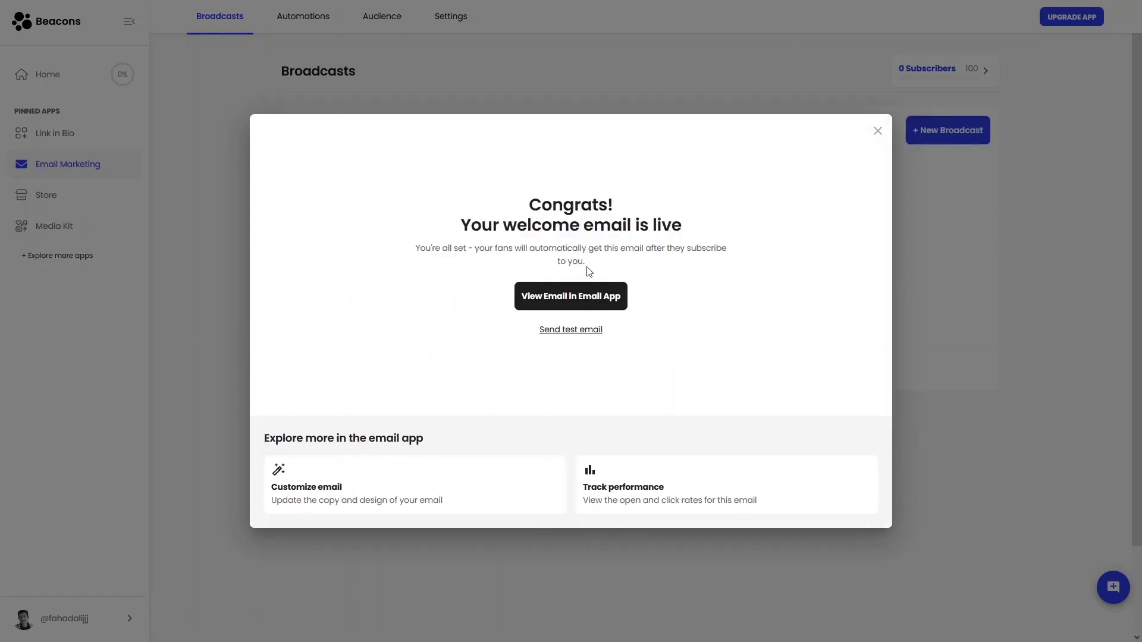
Look through the Welcome Email Sequence, then go back to the Automations list
left_click(568, 302)
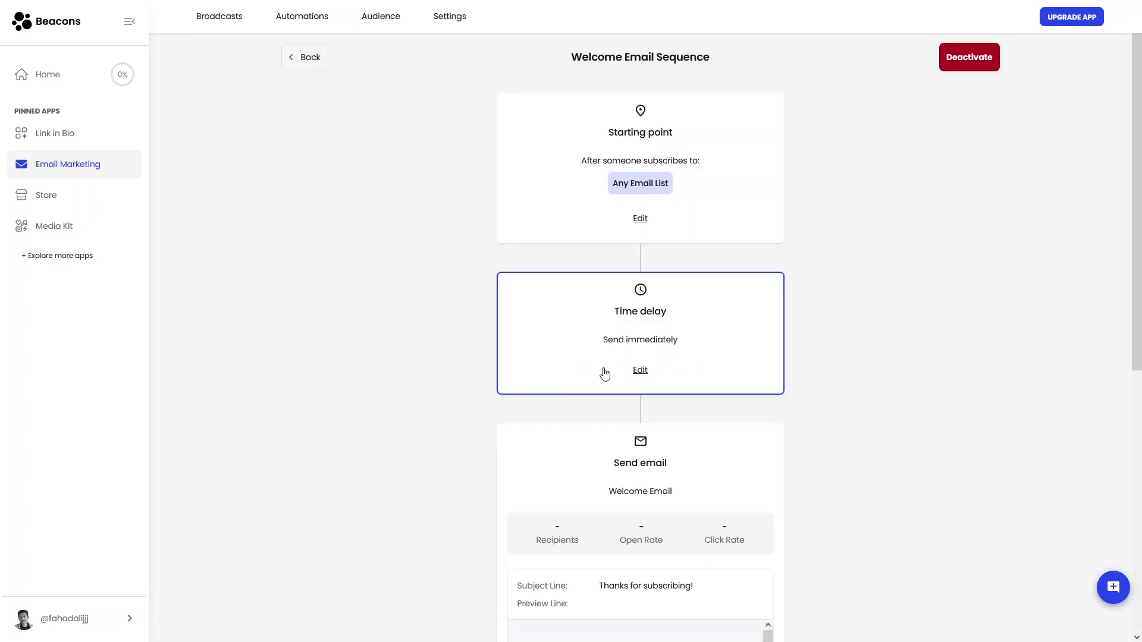
scroll(608, 346, "down", 3)
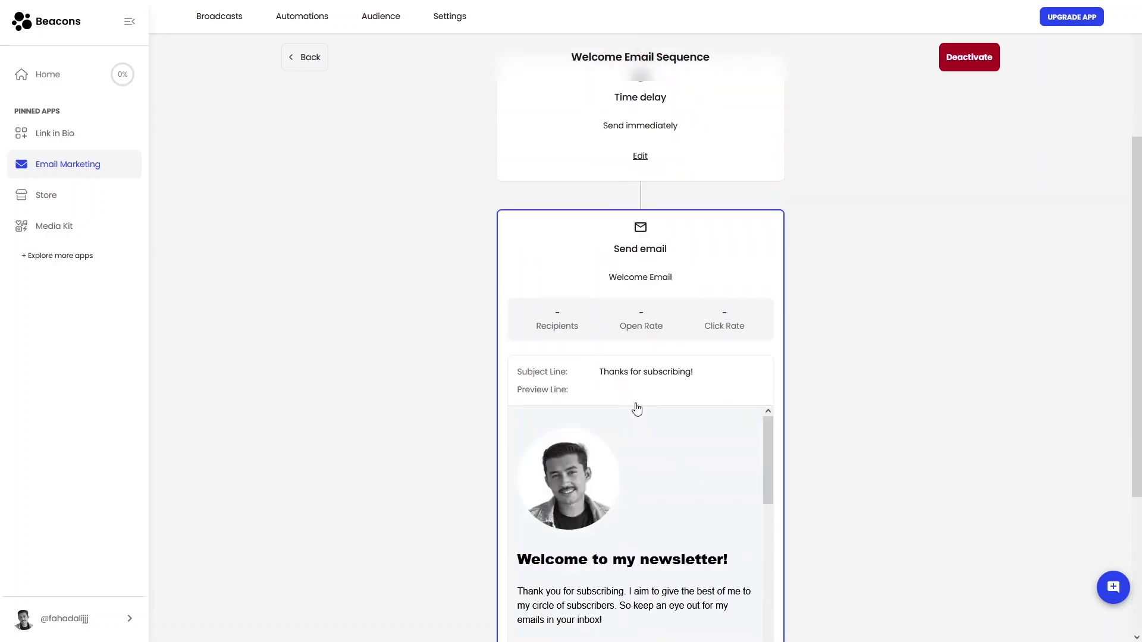
scroll(630, 420, "down", 5)
scroll(564, 334, "up", 4)
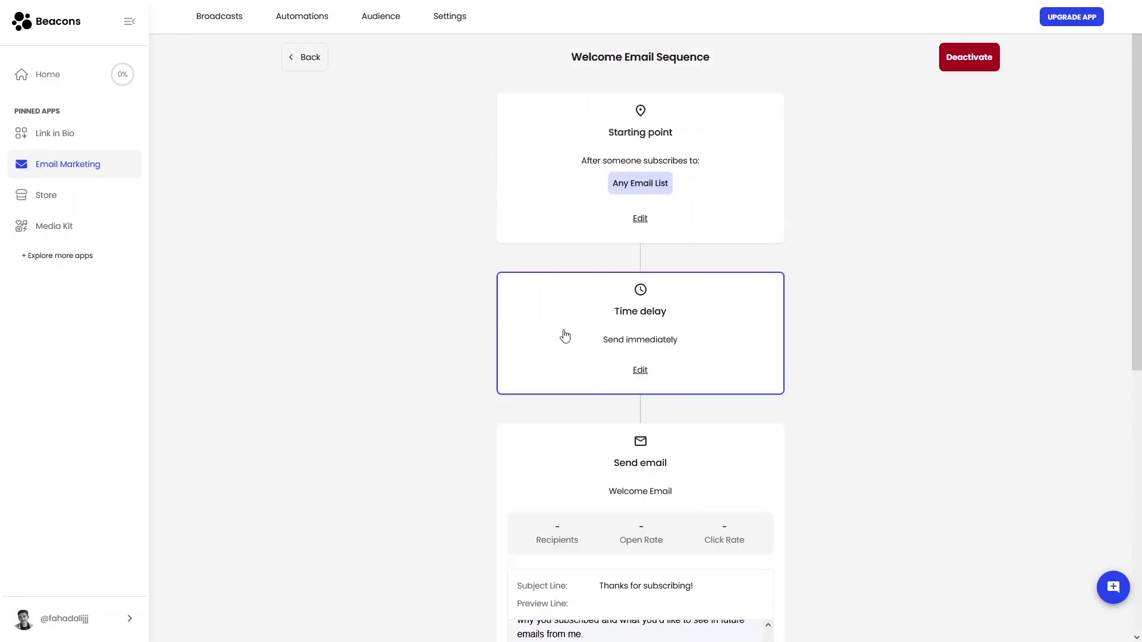
left_click(303, 60)
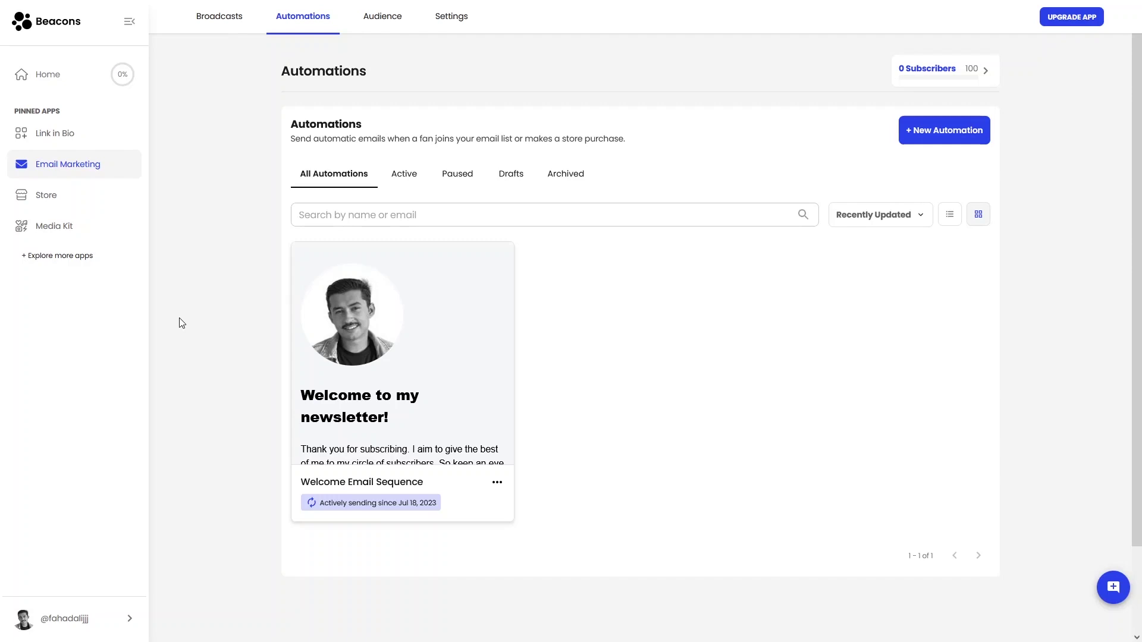
Open Store, dismiss the How it works guide, and enter demo mode with the $24.97 recipe e-book
left_click(76, 207)
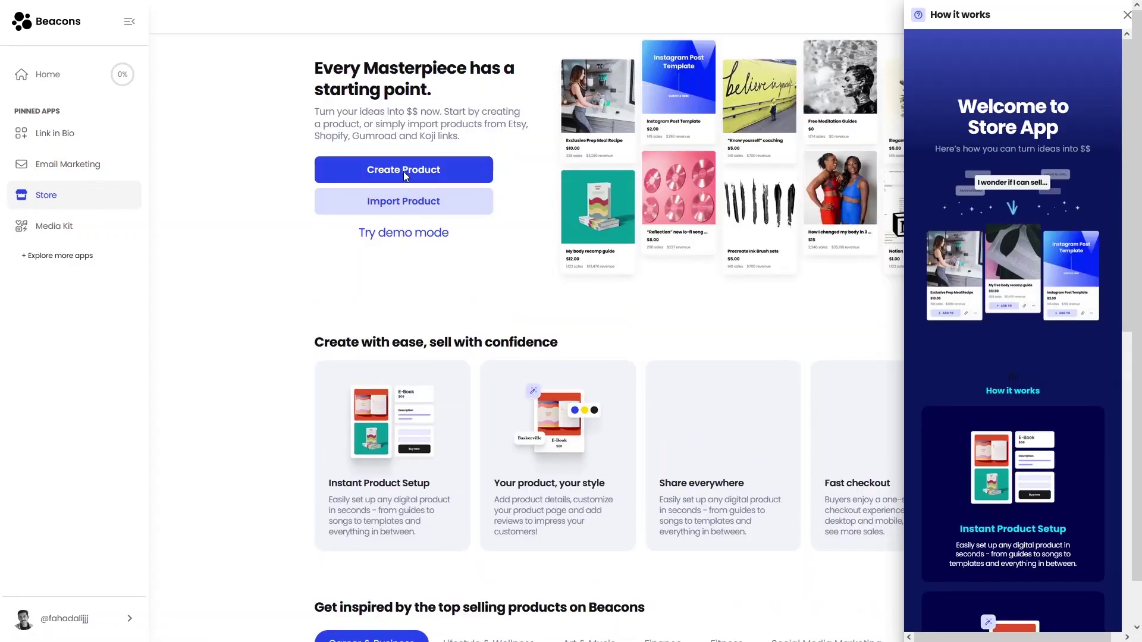
left_click(433, 266)
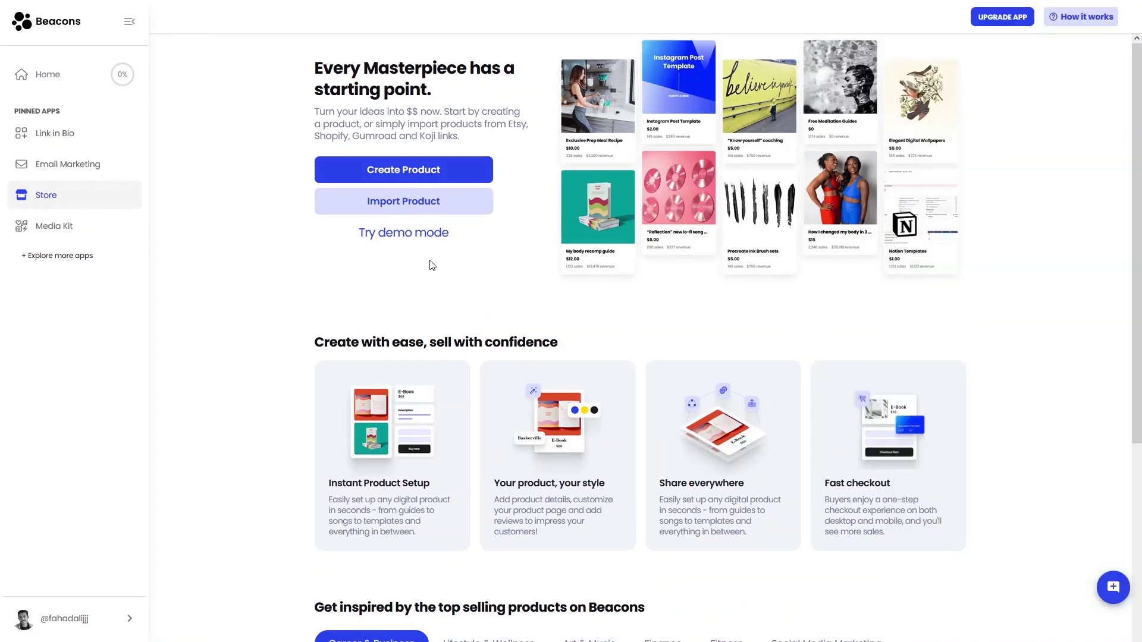
left_click(425, 235)
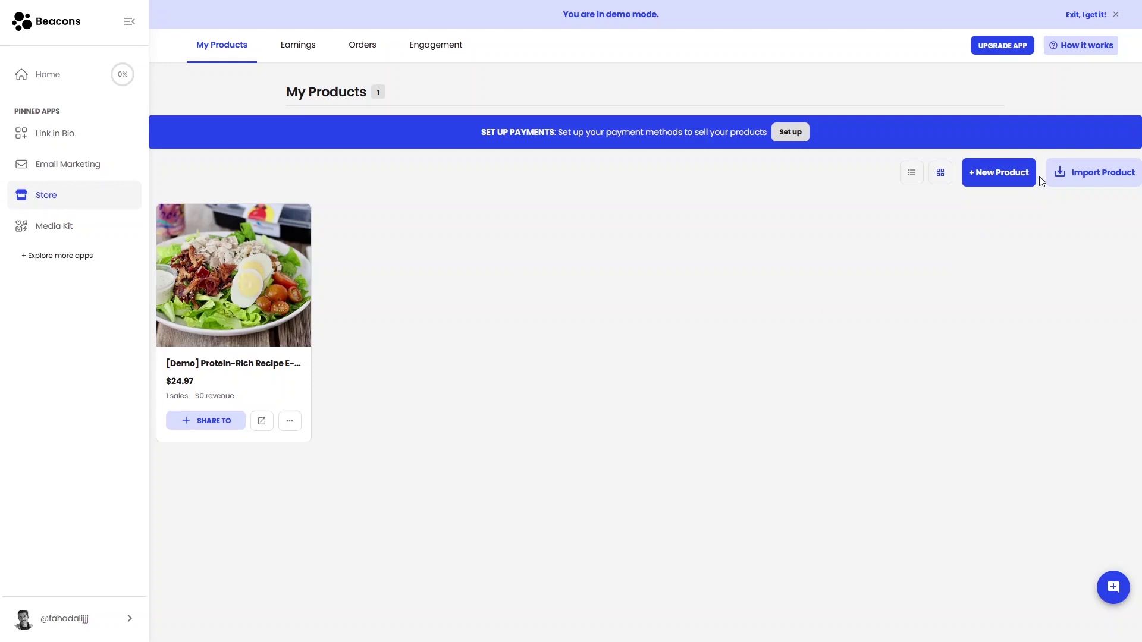
left_click(1008, 180)
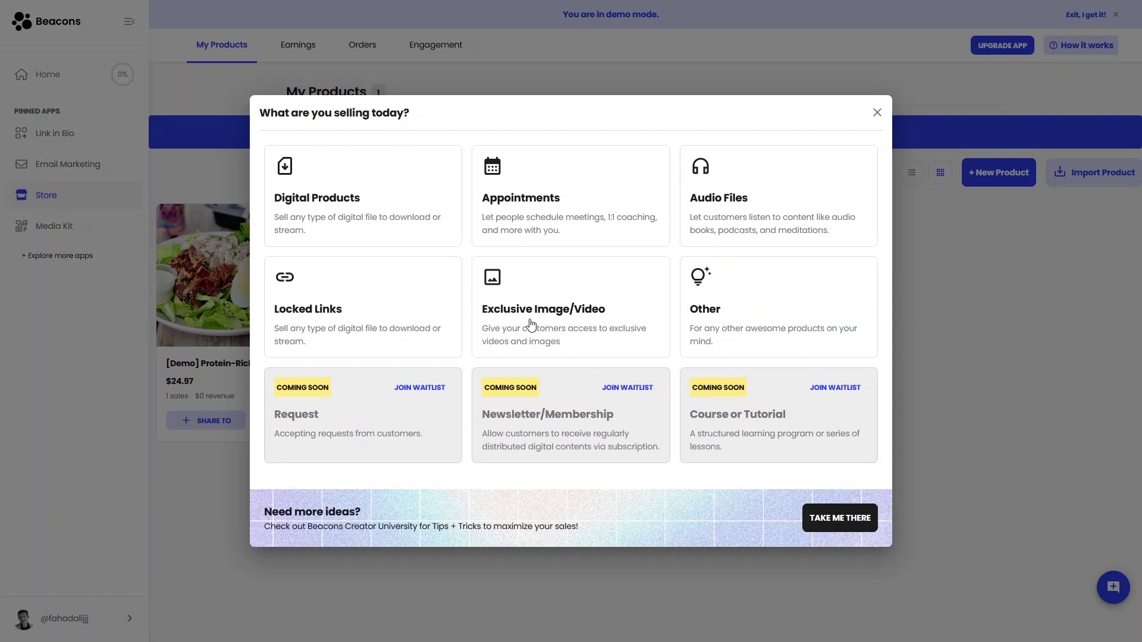
left_click(877, 112)
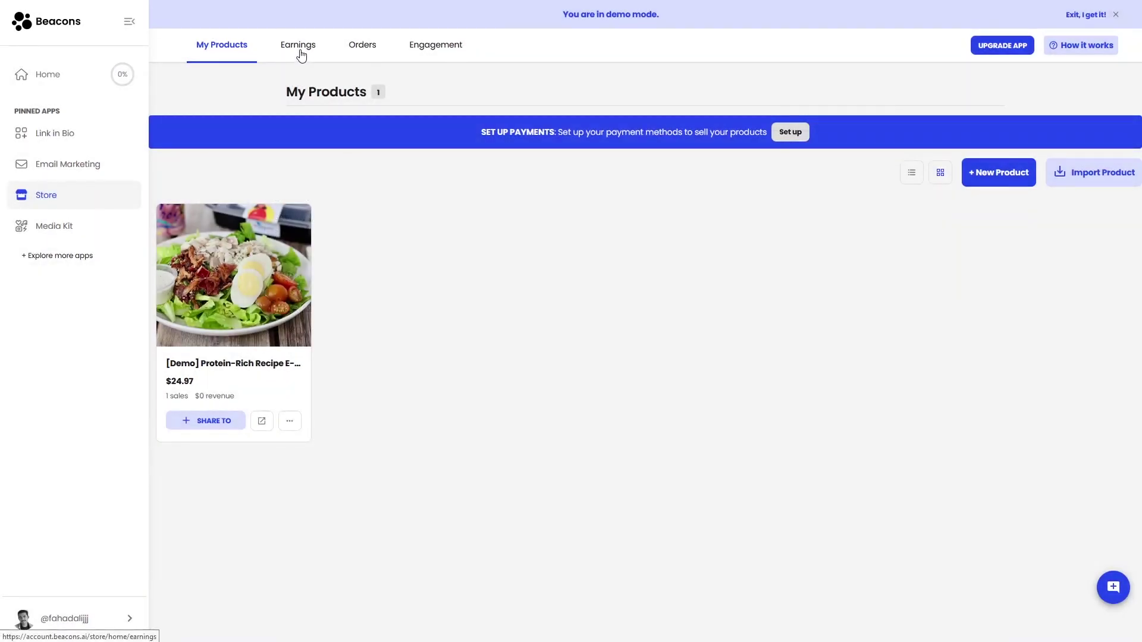
left_click(297, 46)
left_click(374, 52)
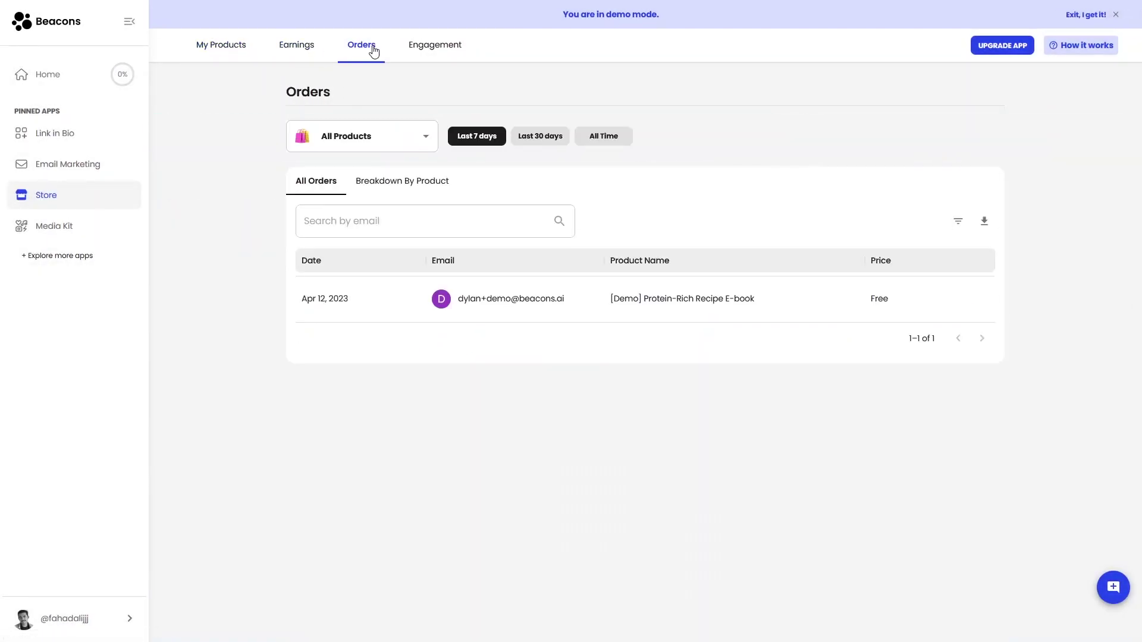
left_click(433, 53)
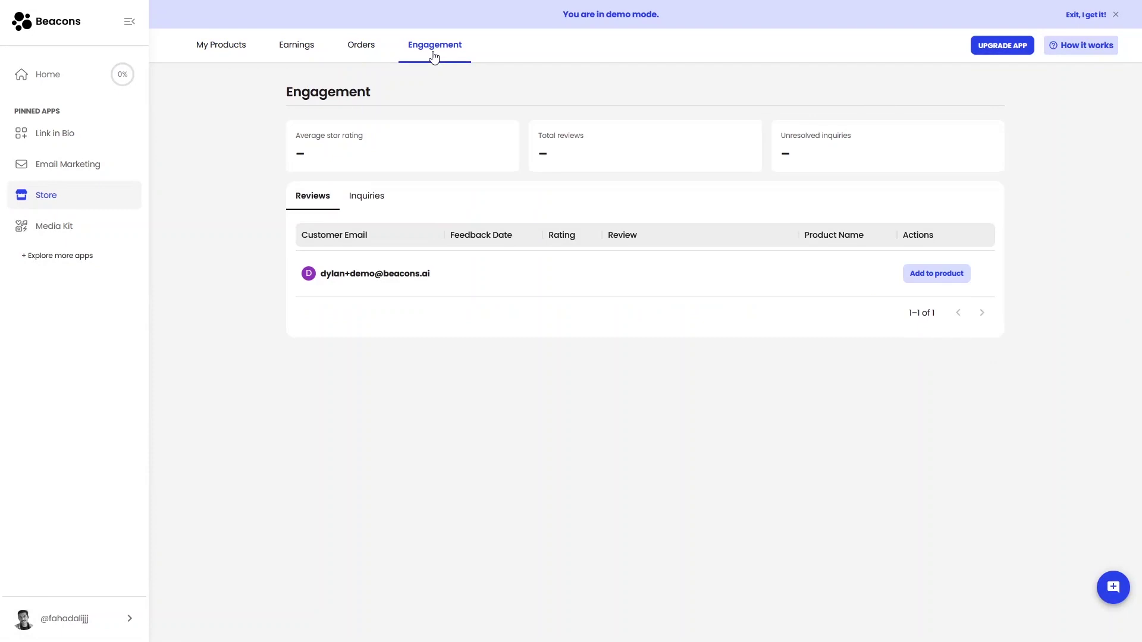
left_click(240, 50)
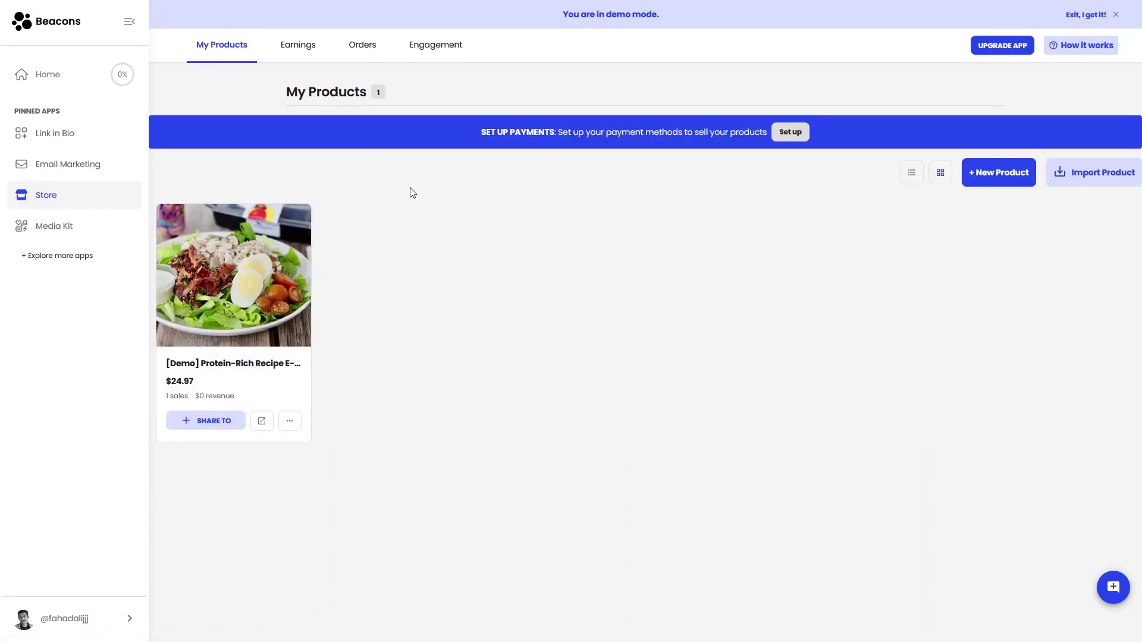
Open the Media Kit app from the left sidebar
left_click(57, 237)
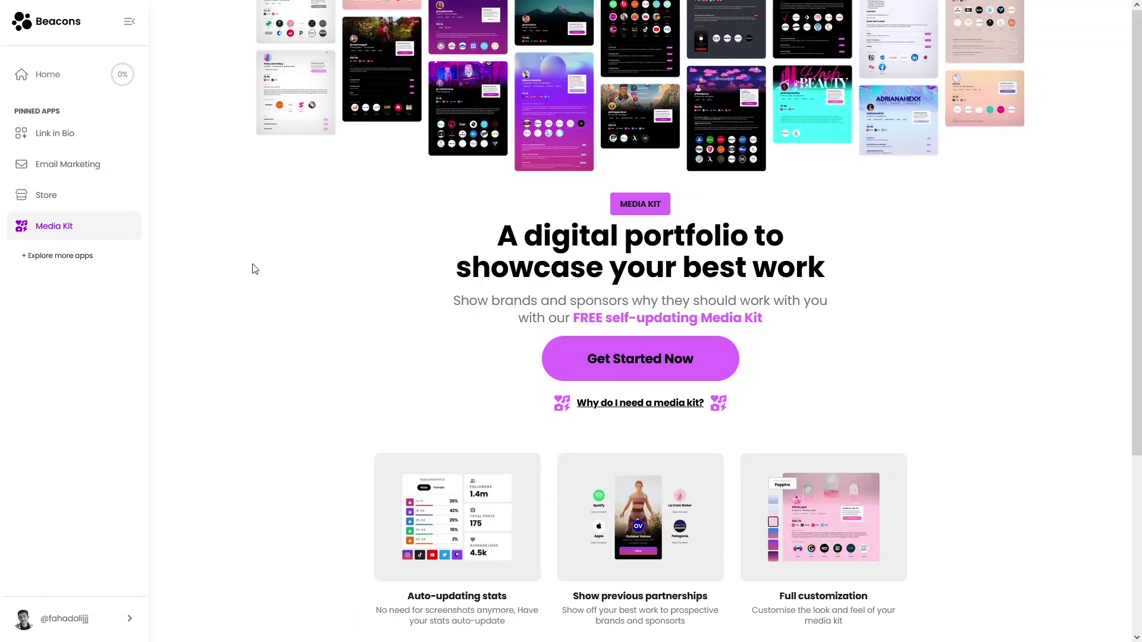